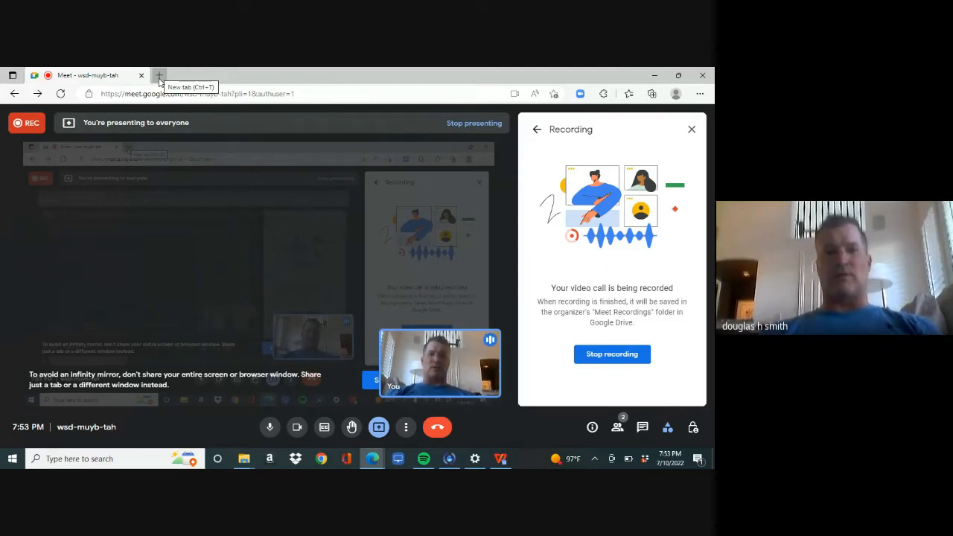
Step: Open a new blank browser tab next to the Google Meet call
{"action": "left_click", "coordinate": [159, 76]}
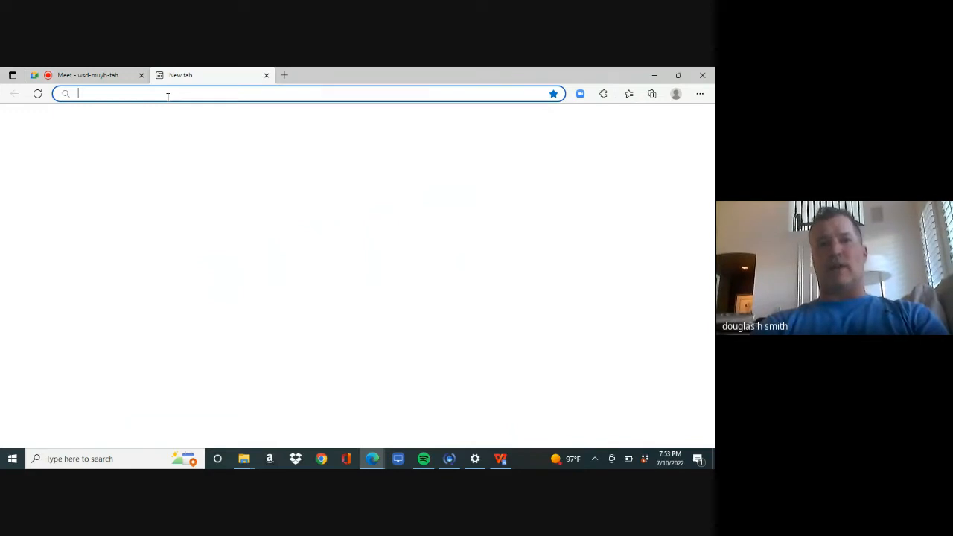
Step: Go to texasrealestate.com, log in with the autofilled member details, and launch zipForm
{"action": "type", "text": "tex"}
{"action": "key", "text": "Return"}
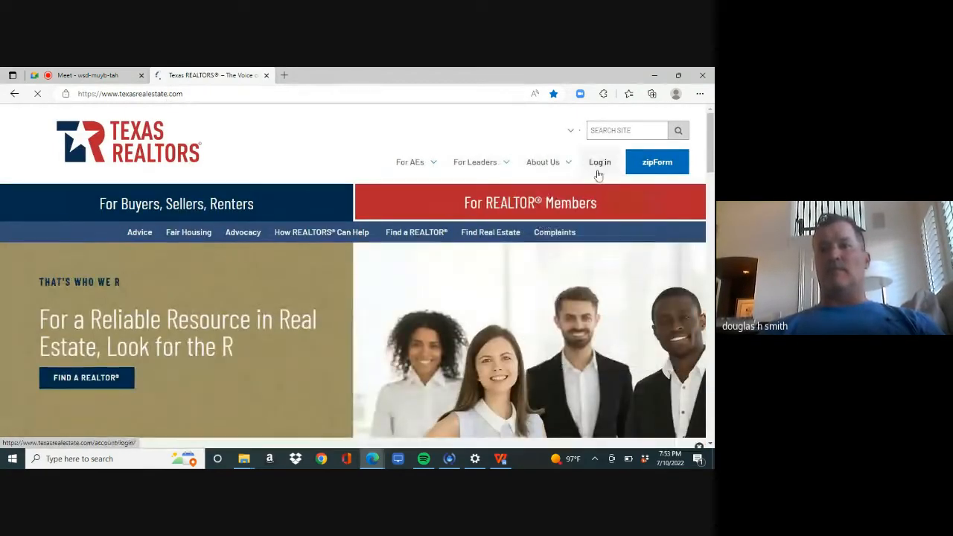
{"action": "left_click", "coordinate": [599, 165]}
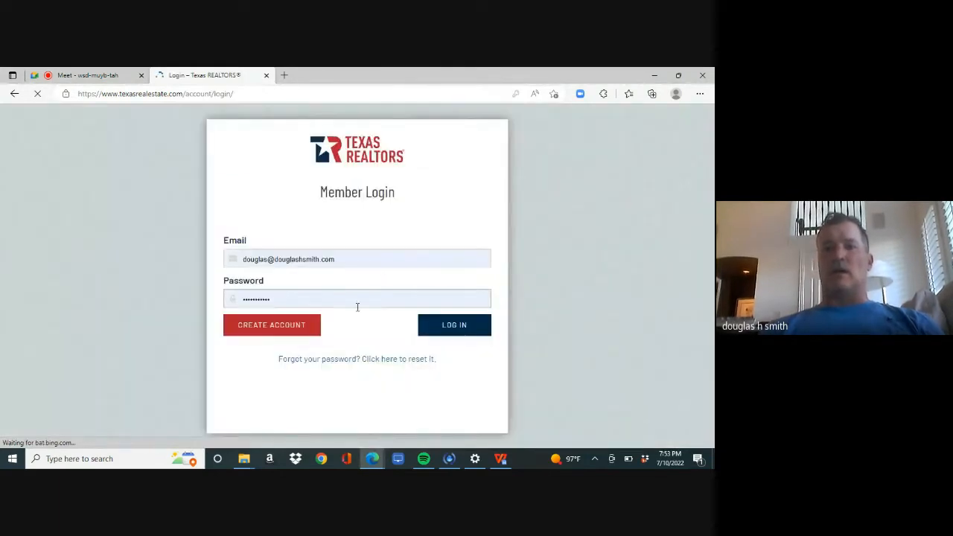
{"action": "left_click", "coordinate": [455, 332]}
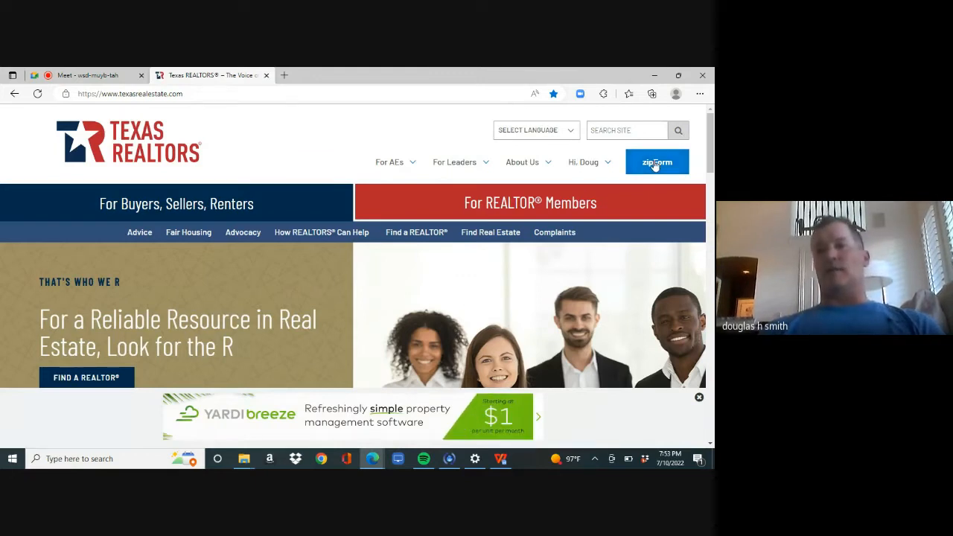
{"action": "left_click", "coordinate": [655, 163]}
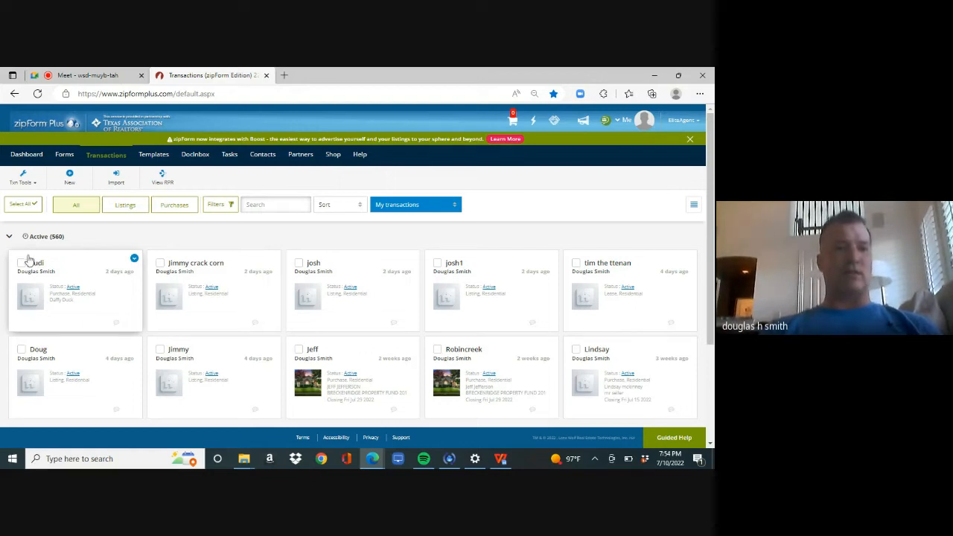
Step: Open the first transaction in the list and display its documents
{"action": "left_click", "coordinate": [114, 305]}
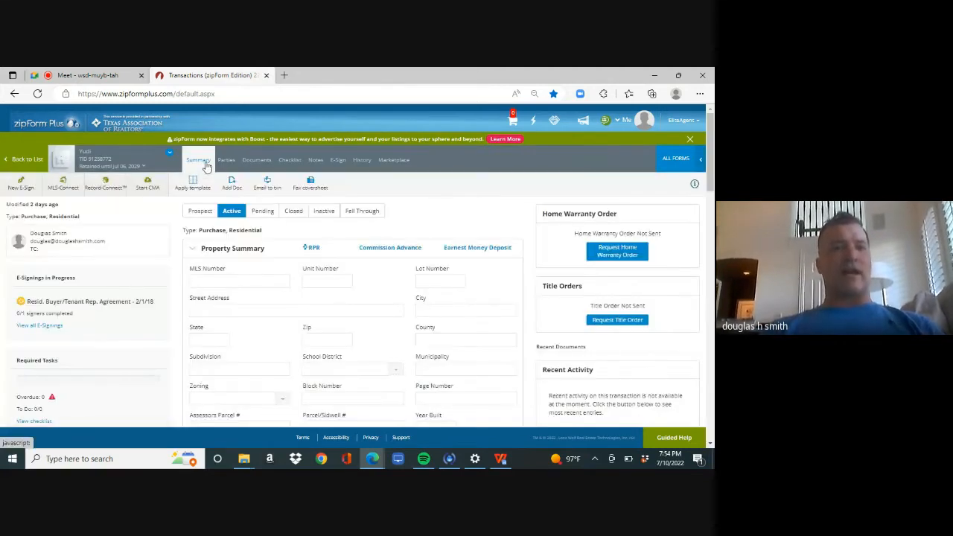
{"action": "left_click", "coordinate": [253, 161]}
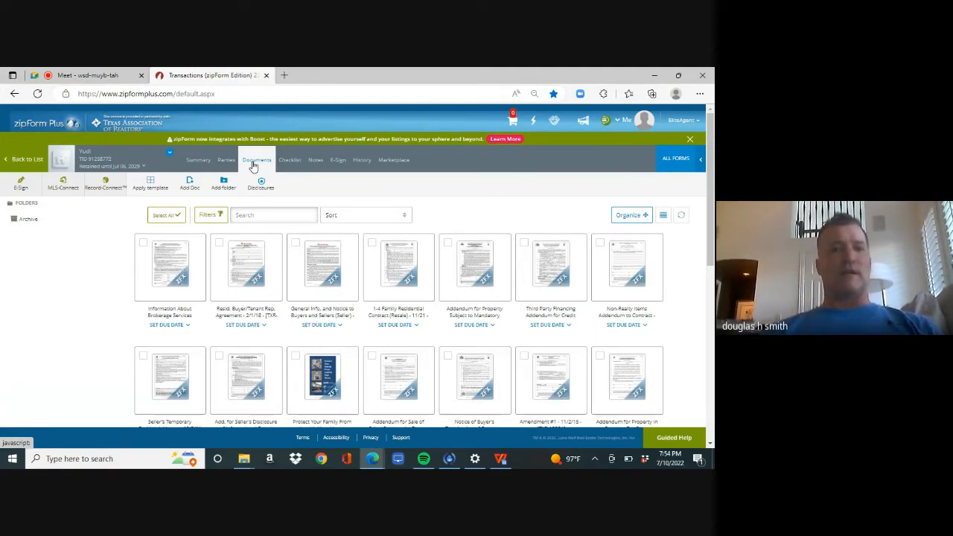
Step: Select the Brokerage Services, Buyer/Tenant Rep Agreement and General Info. and Notice forms and choose e-mail sending
{"action": "left_click", "coordinate": [144, 244]}
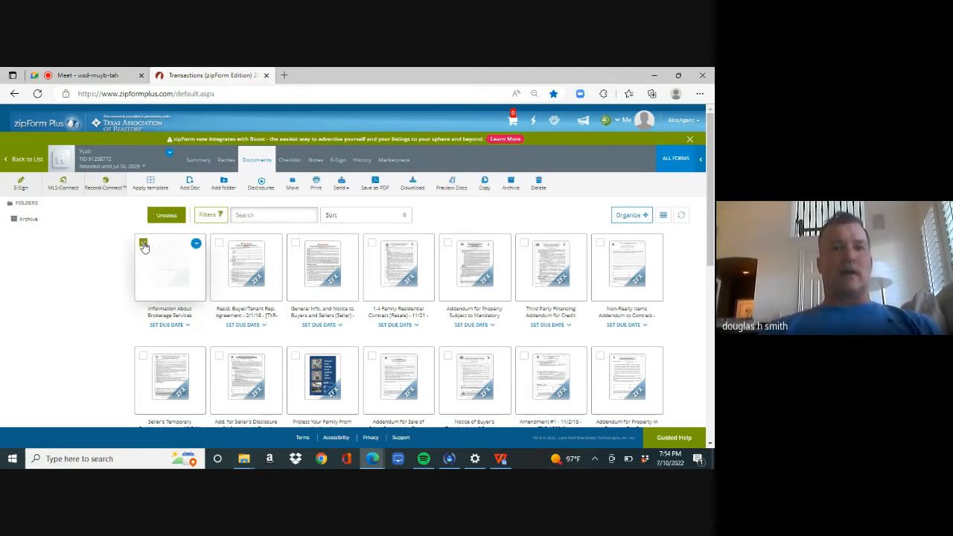
{"action": "left_click", "coordinate": [219, 244]}
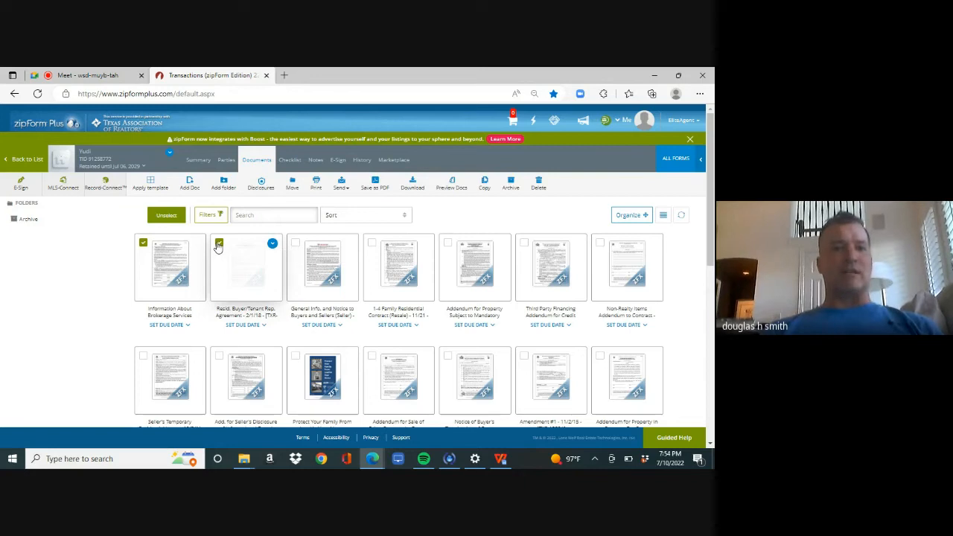
{"action": "left_click", "coordinate": [296, 244]}
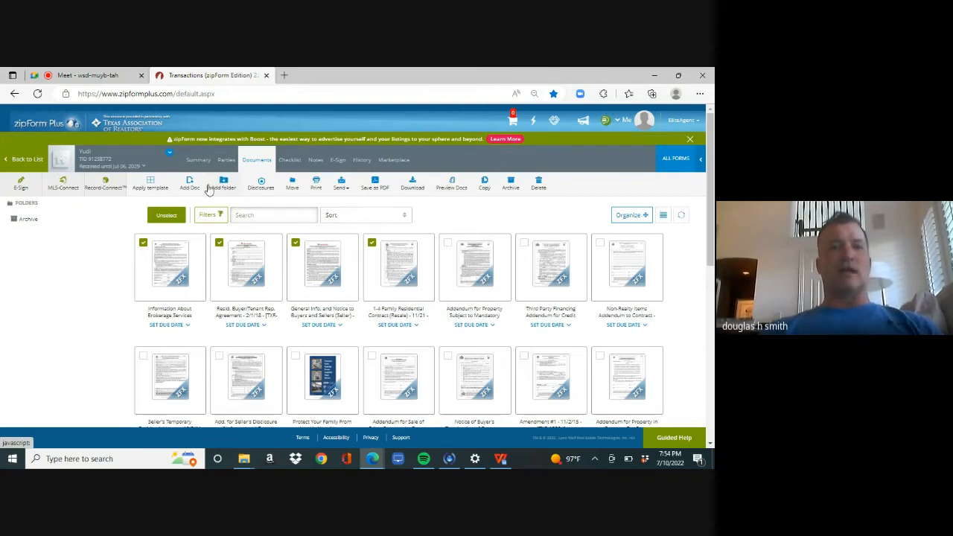
{"action": "left_click", "coordinate": [340, 185]}
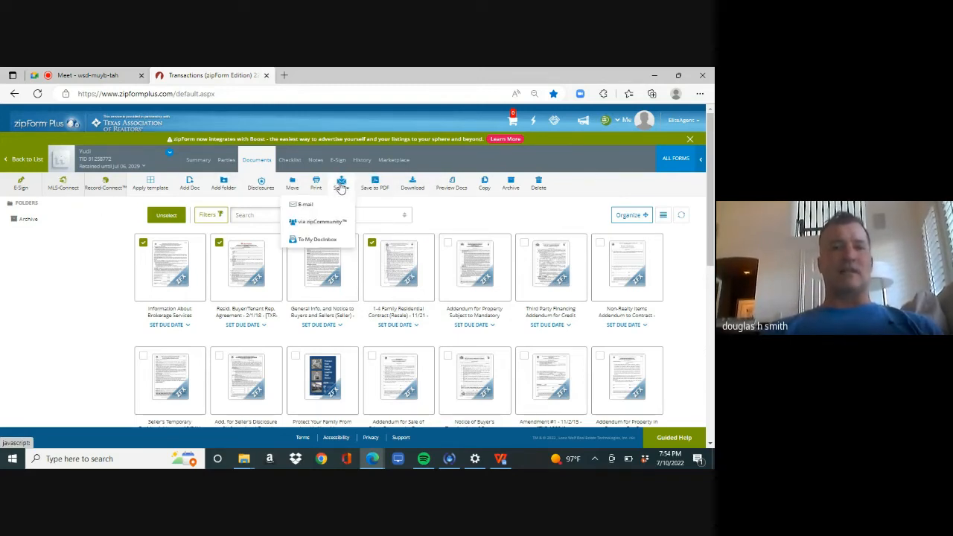
{"action": "left_click", "coordinate": [321, 208]}
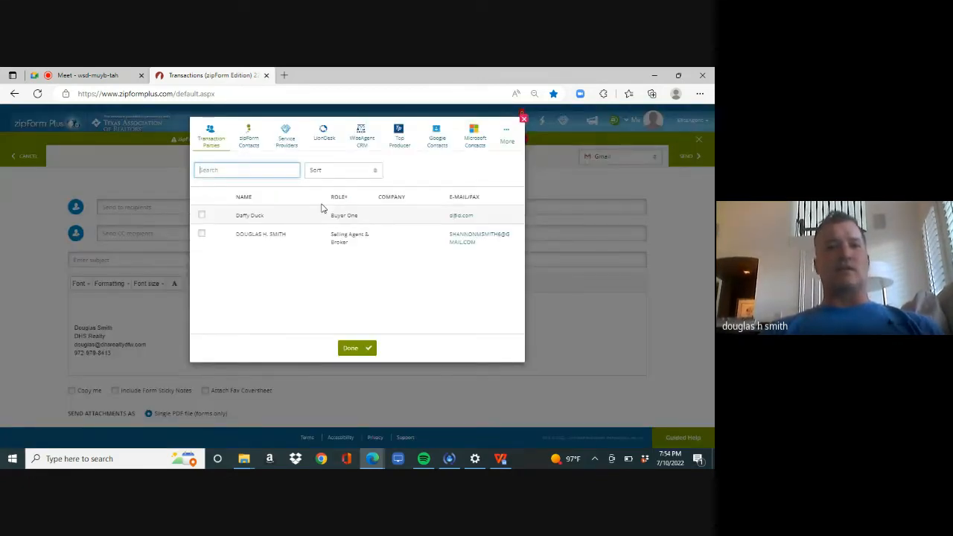
Step: Address the e-mail to the agent's saved address with subject 'review' and send it
{"action": "left_click", "coordinate": [523, 120]}
{"action": "left_click", "coordinate": [409, 211]}
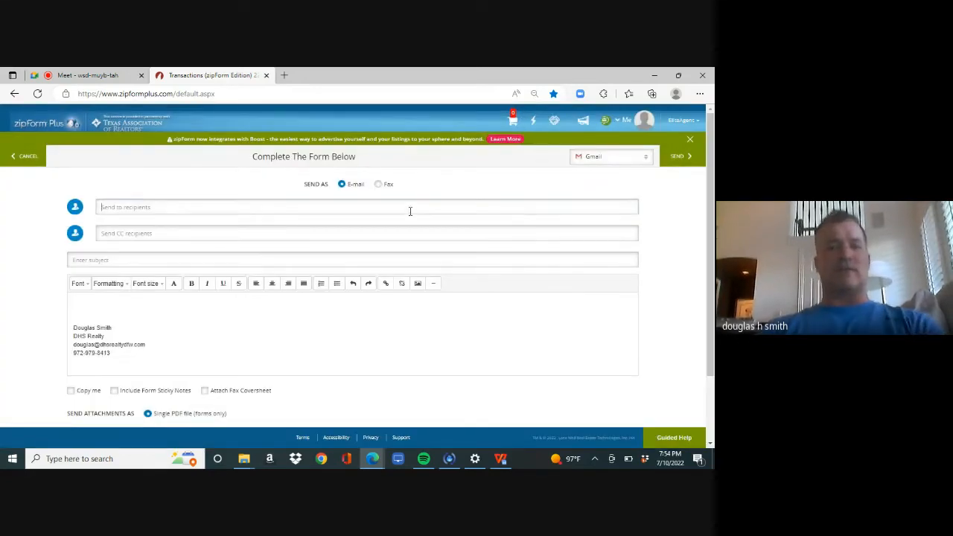
{"action": "type", "text": "douglas"}
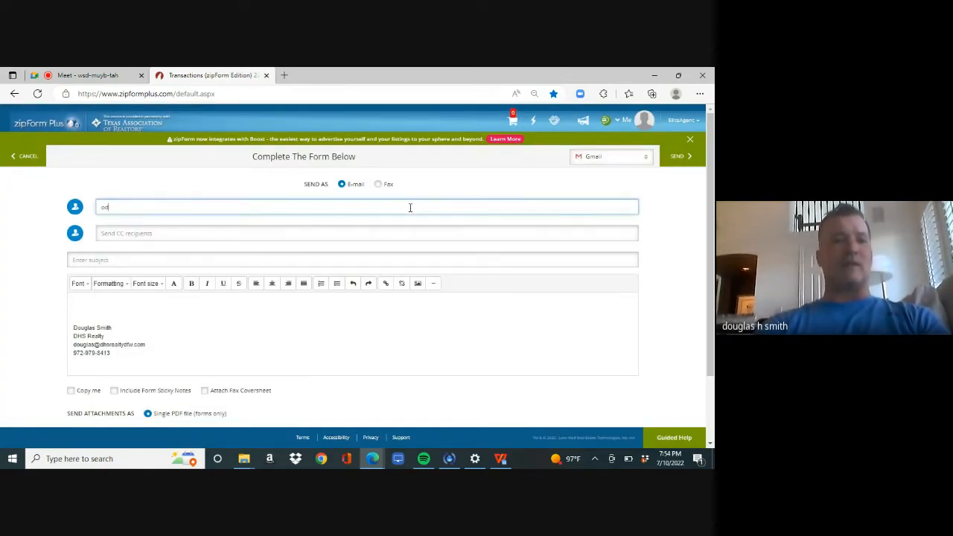
{"action": "key", "text": "BackSpace"}
{"action": "key", "text": "BackSpace"}
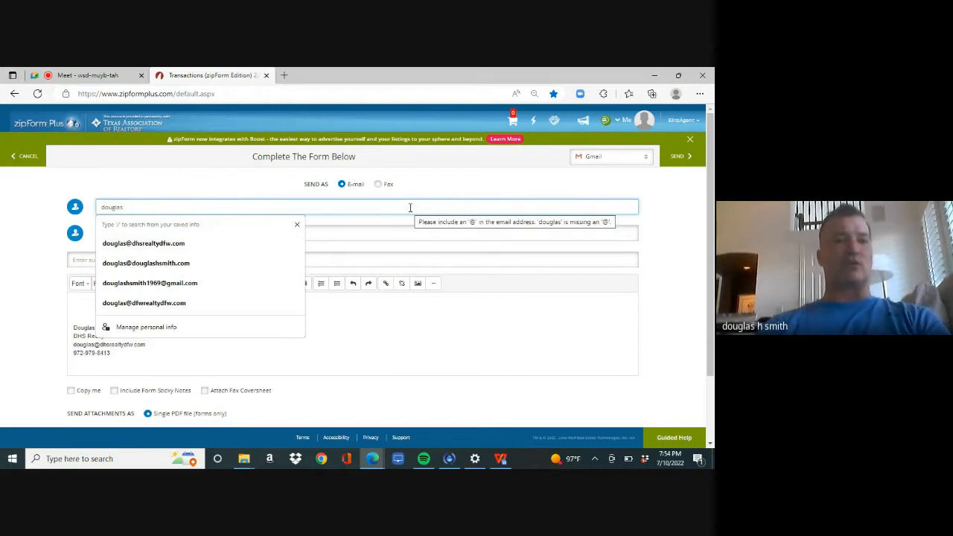
{"action": "left_click", "coordinate": [195, 250]}
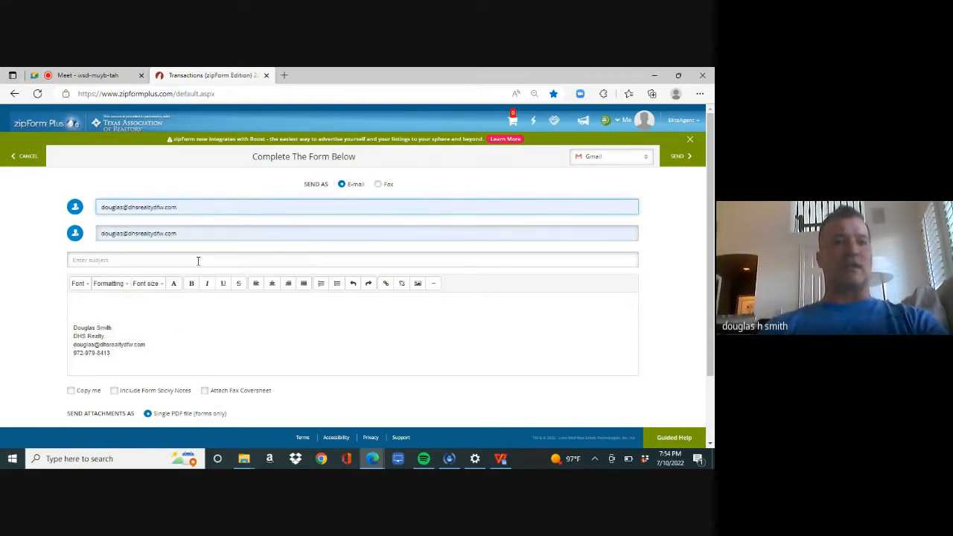
{"action": "left_click", "coordinate": [199, 260]}
{"action": "type", "text": "review"}
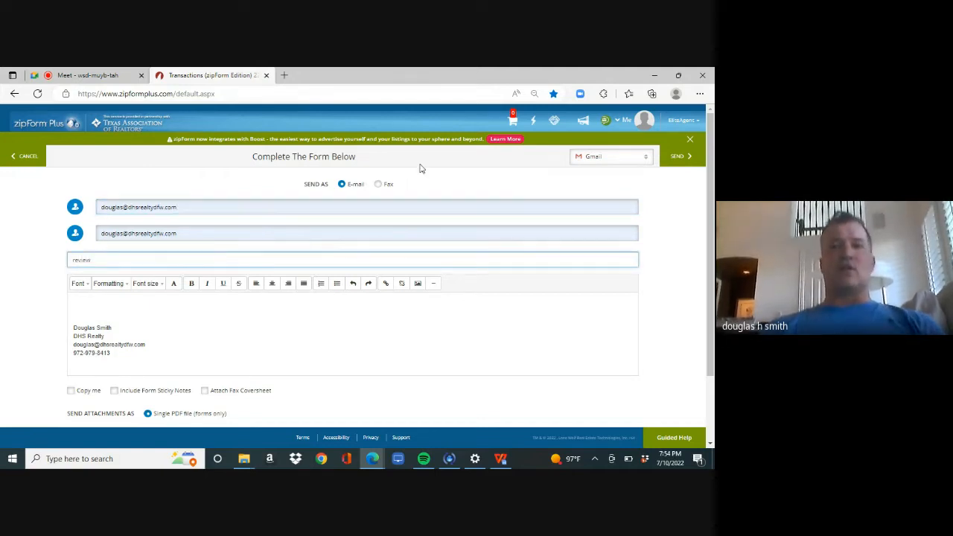
{"action": "left_click", "coordinate": [678, 158]}
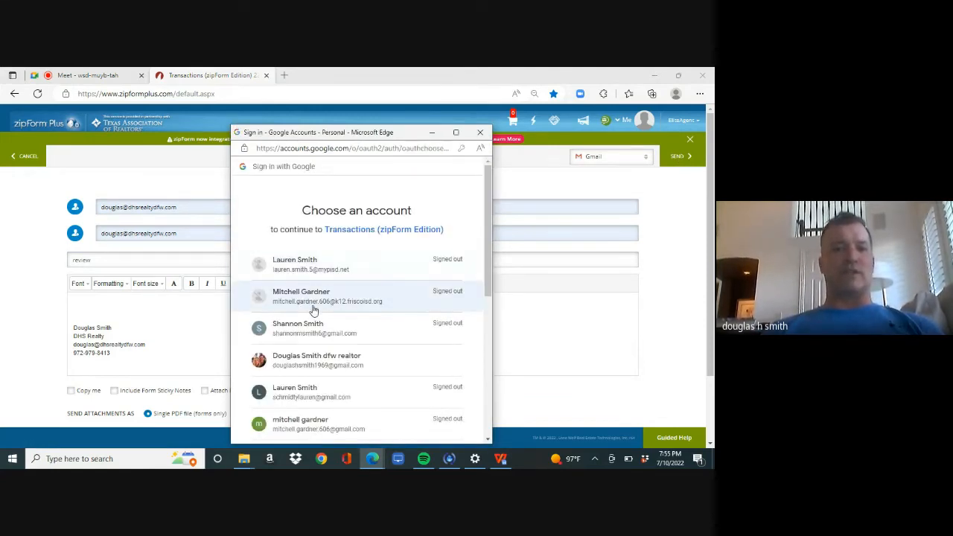
Step: Send from the chosen Google account, then open the 1-4 Family Residential Contract (Resale)
{"action": "left_click", "coordinate": [333, 372]}
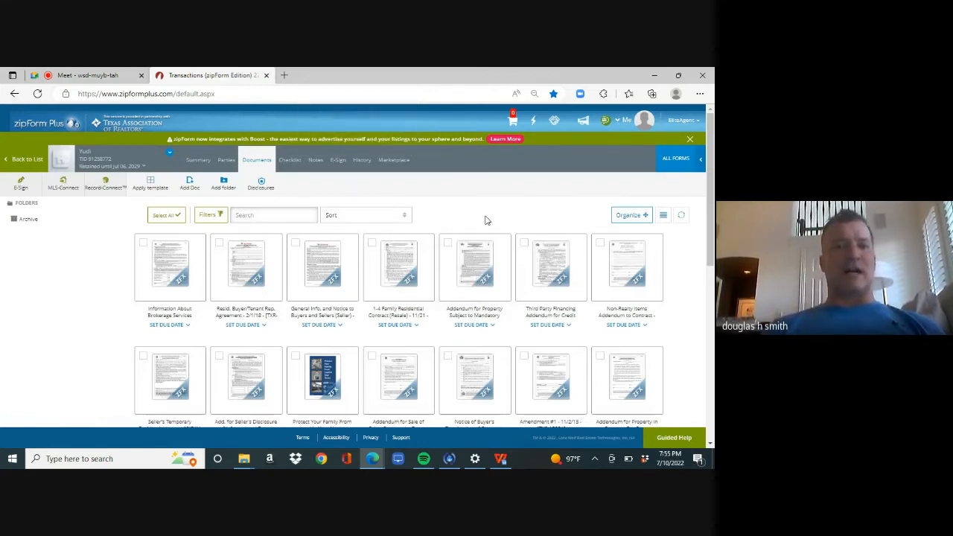
{"action": "left_click", "coordinate": [395, 278]}
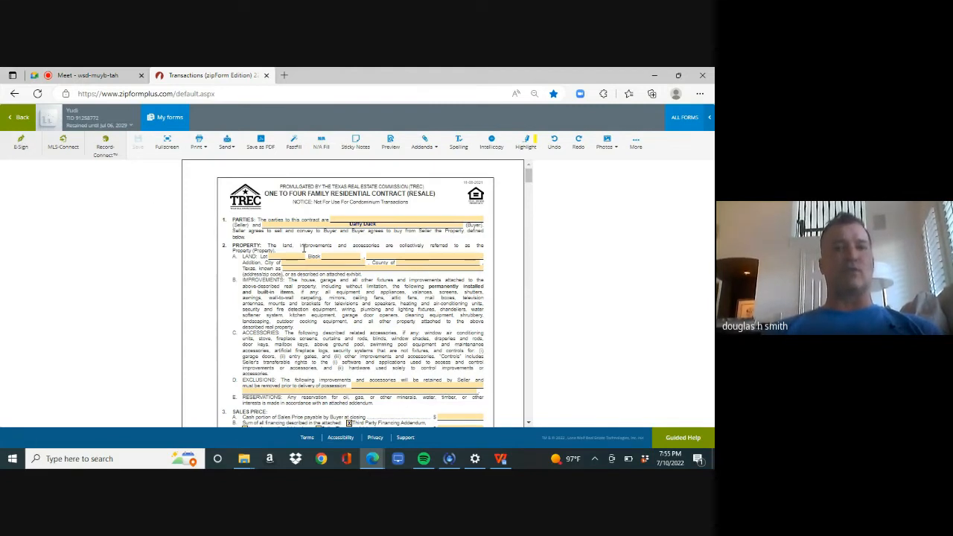
Step: E-mail the resale contract to the agent's saved address with subject 'review' and send it
{"action": "left_click", "coordinate": [227, 146]}
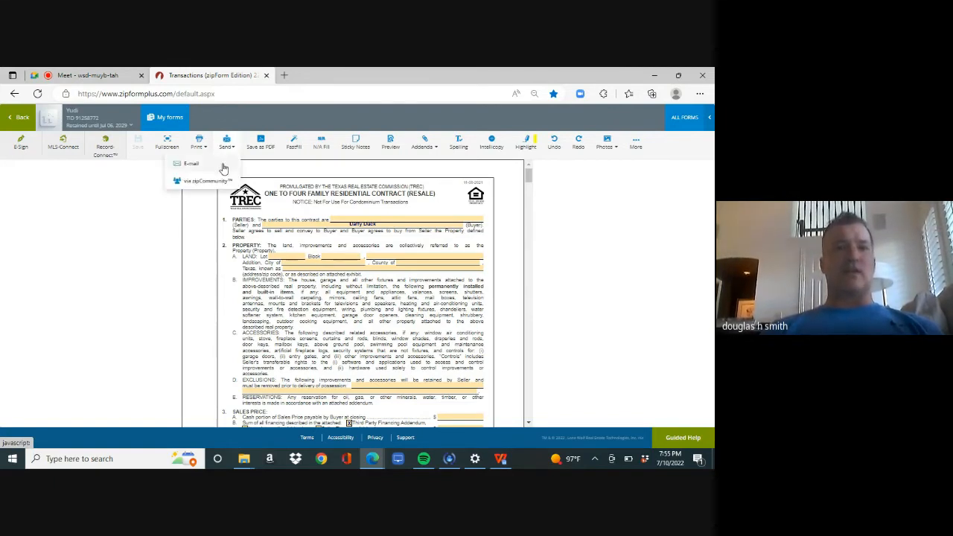
{"action": "left_click", "coordinate": [223, 165]}
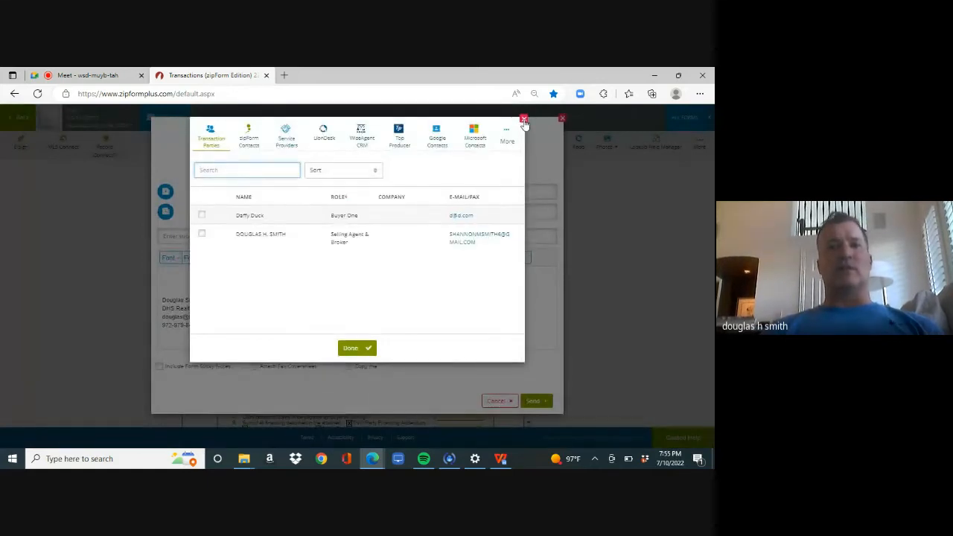
{"action": "left_click", "coordinate": [524, 118]}
{"action": "type", "text": "doglas"}
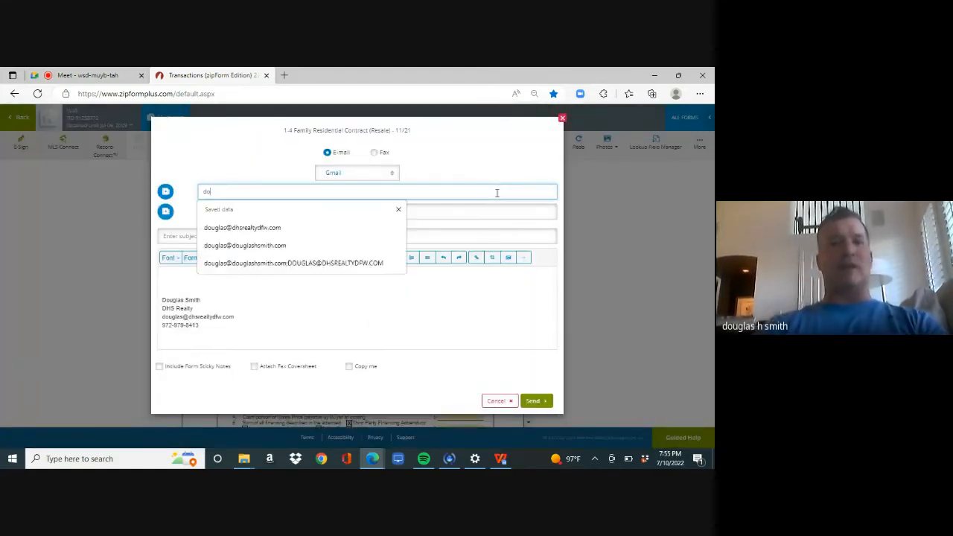
{"action": "key", "text": "BackSpace"}
{"action": "key", "text": "BackSpace"}
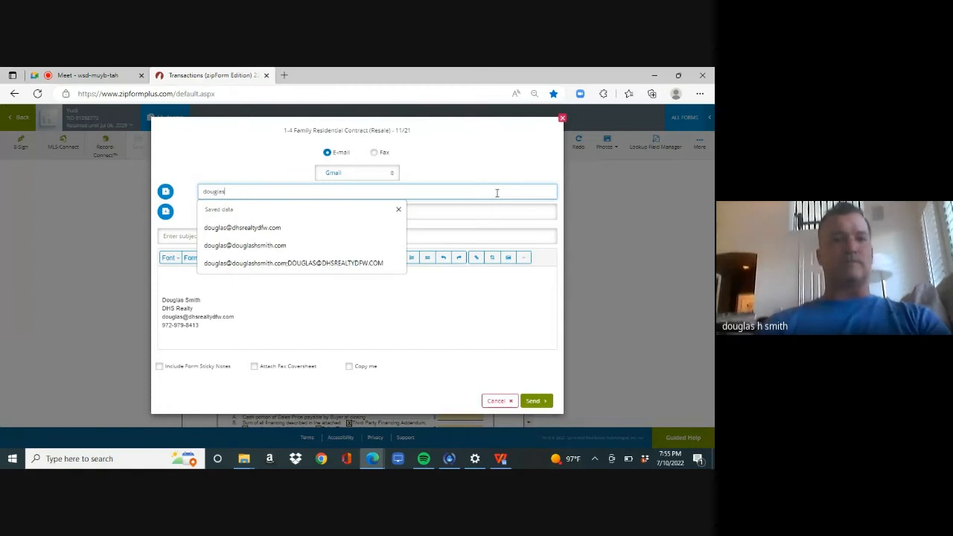
{"action": "left_click", "coordinate": [292, 230]}
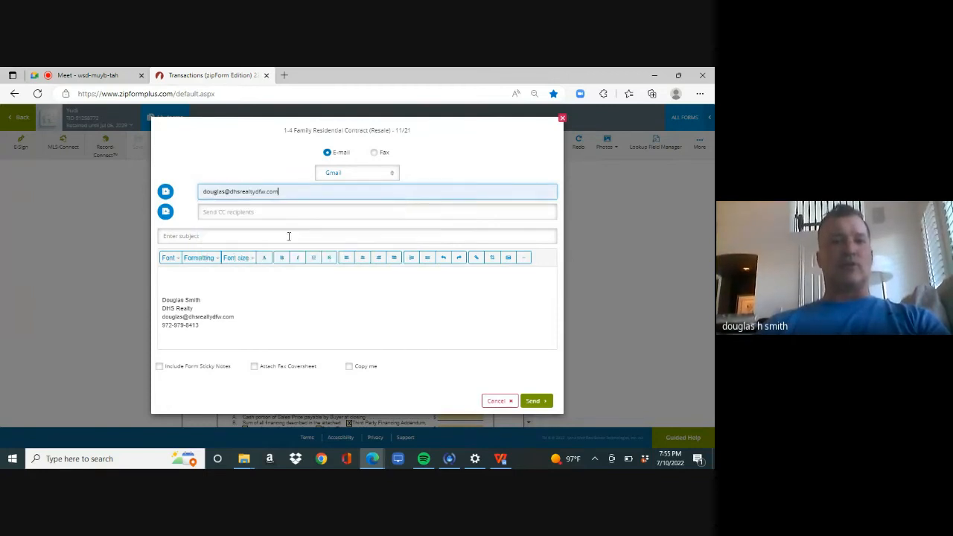
{"action": "left_click", "coordinate": [283, 240]}
{"action": "type", "text": "review"}
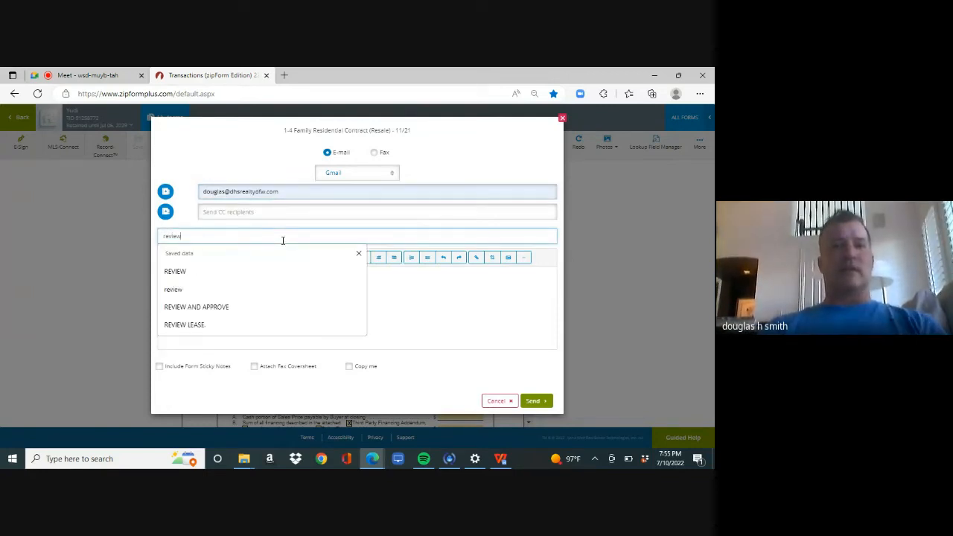
{"action": "left_click", "coordinate": [534, 405]}
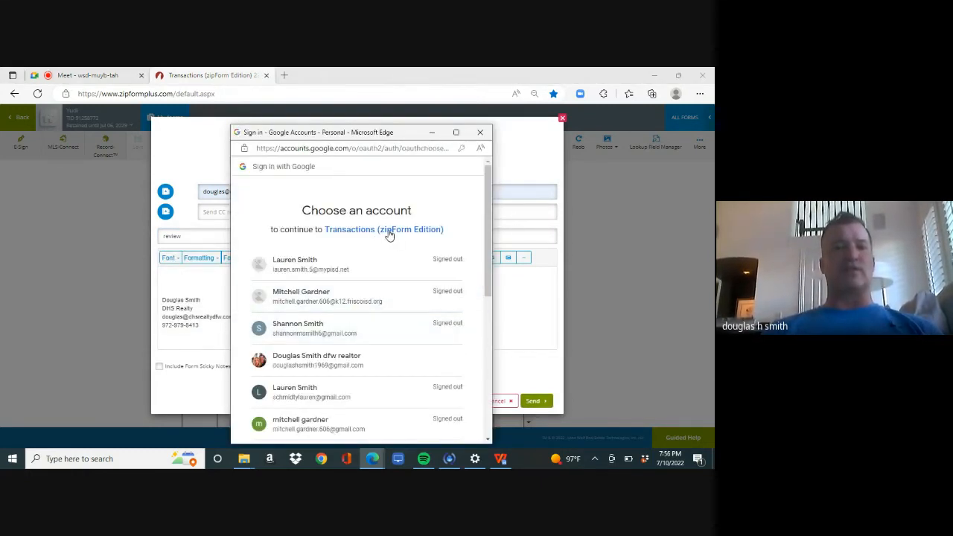
Step: Choose the agent's Google account so the contract e-mail is sent
{"action": "left_click", "coordinate": [322, 372]}
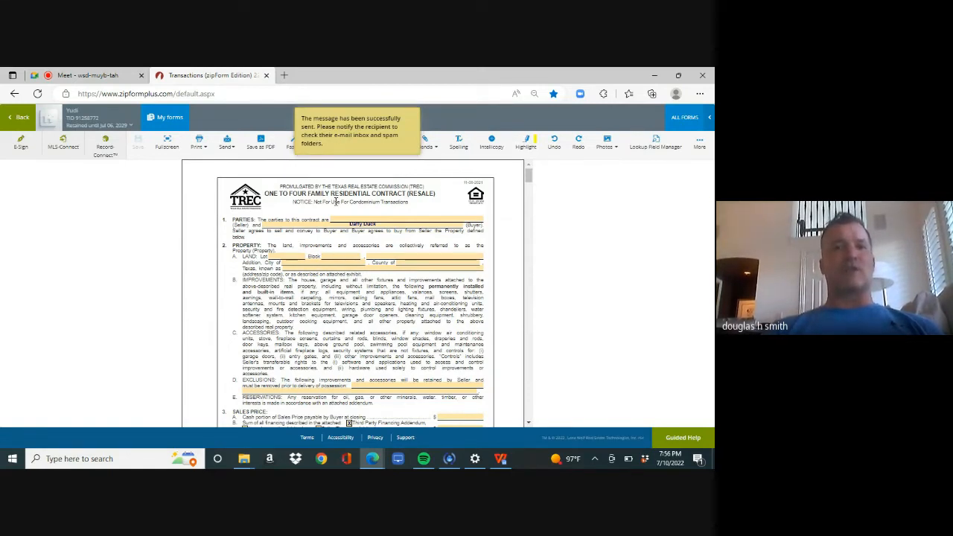
Step: Back on the documents list, select the brokerage, buyer rep and general notice forms for sending
{"action": "left_click", "coordinate": [21, 119]}
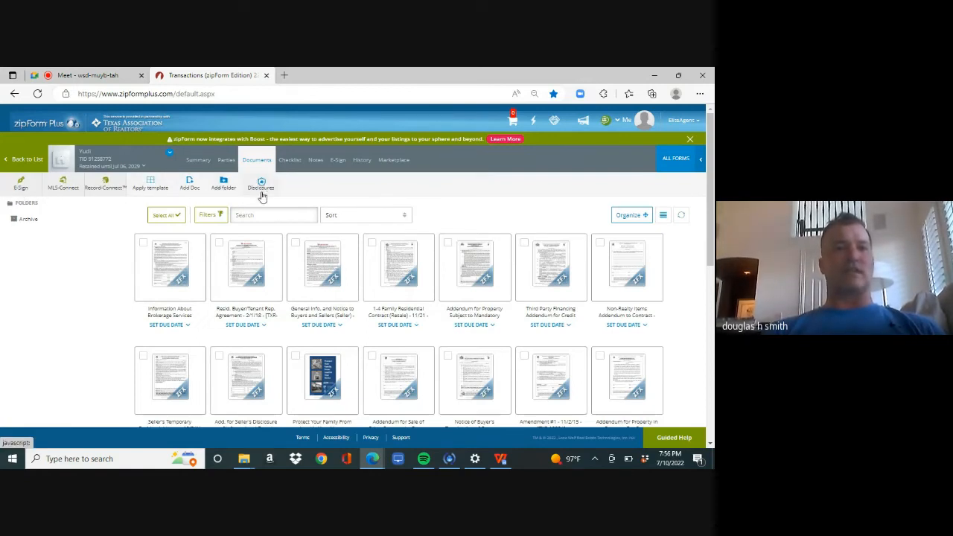
{"action": "left_click", "coordinate": [143, 246]}
{"action": "left_click", "coordinate": [220, 244]}
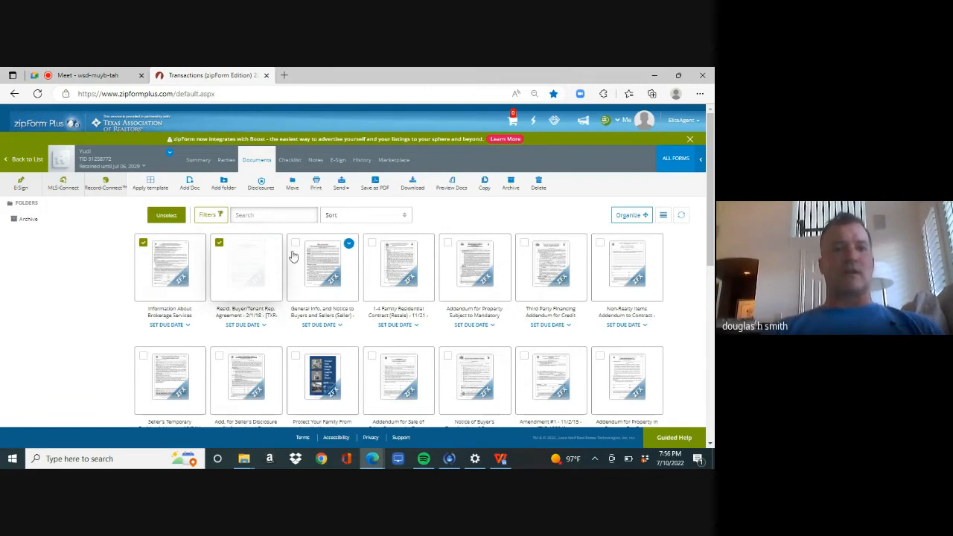
{"action": "left_click", "coordinate": [296, 244]}
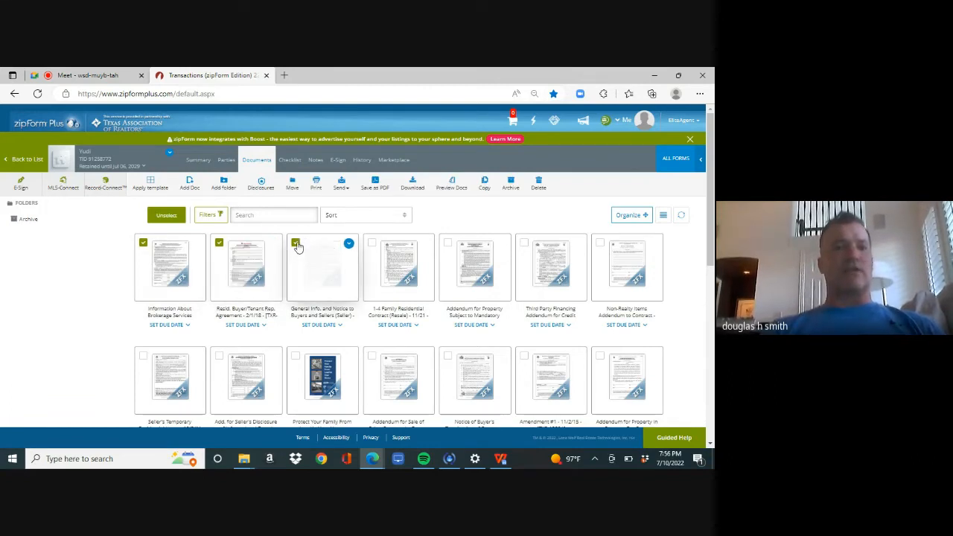
{"action": "left_click", "coordinate": [341, 184]}
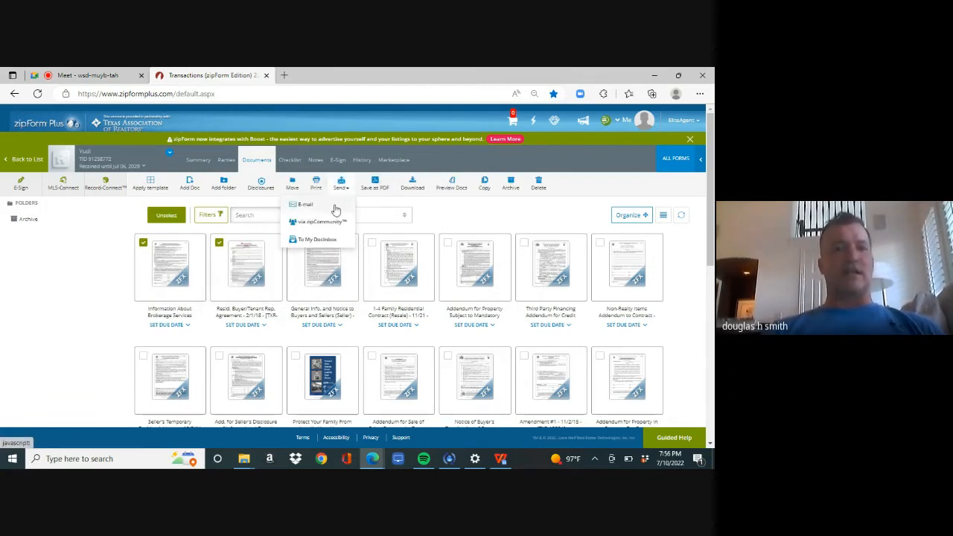
Step: Start an e-mail of the selected forms, close the contact picker, then cancel back to documents
{"action": "left_click", "coordinate": [305, 205]}
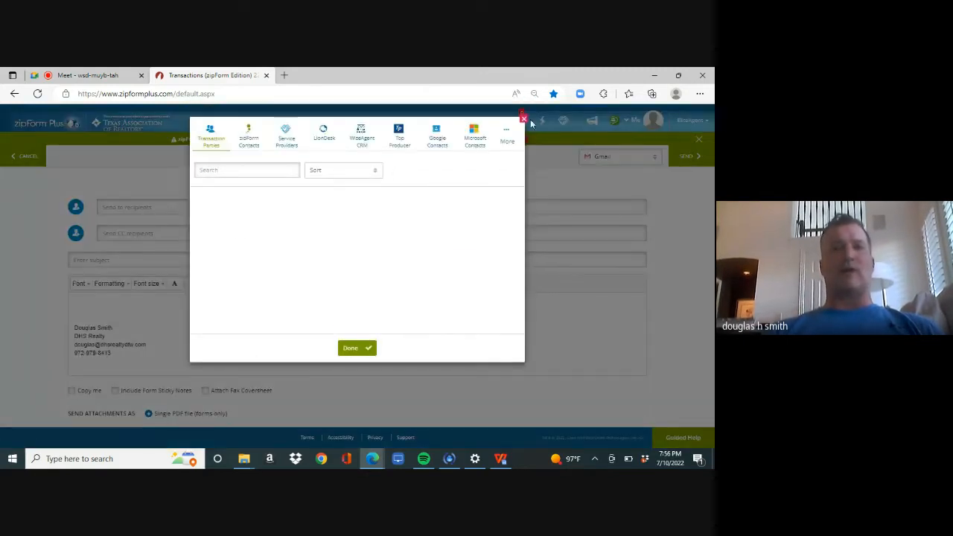
{"action": "left_click", "coordinate": [525, 122]}
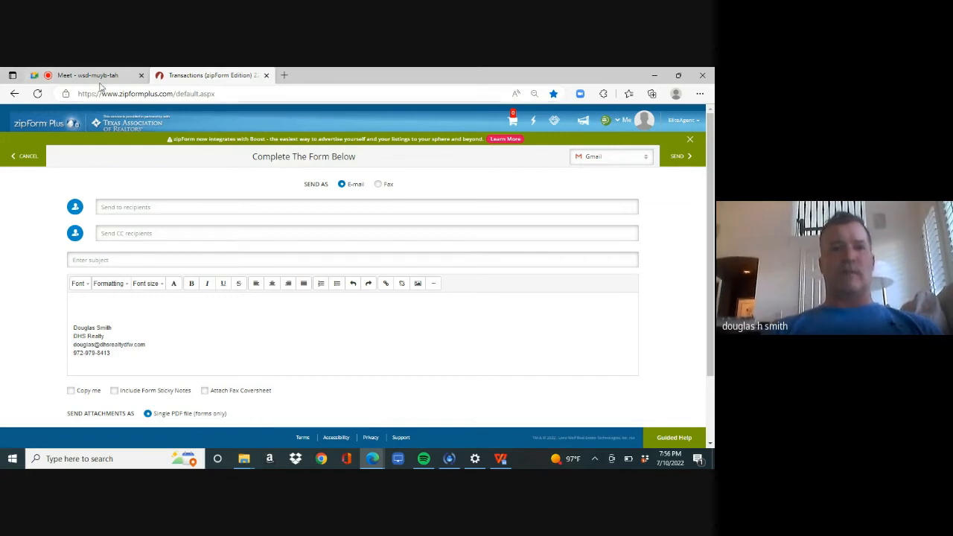
{"action": "left_click", "coordinate": [22, 158]}
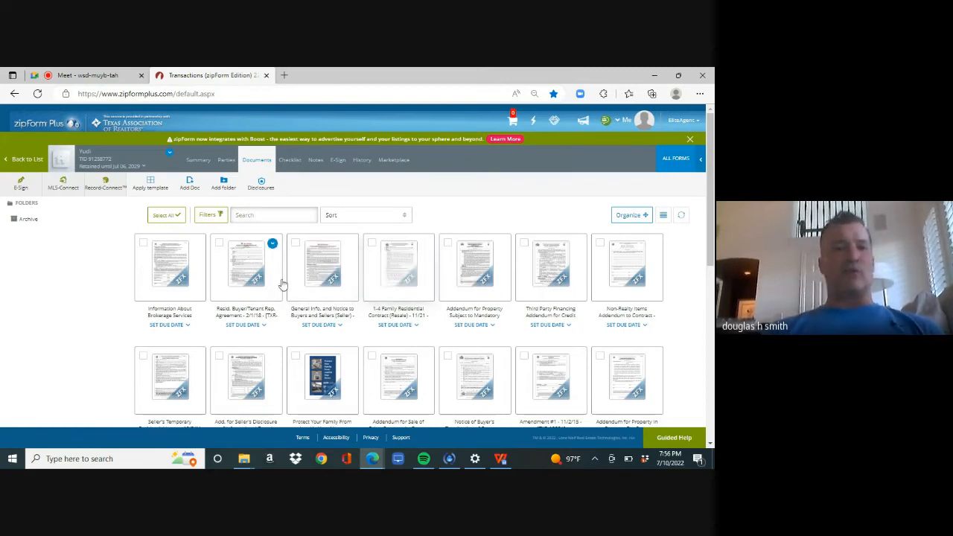
Step: Start an E-Sign packet from the 1-4 Family Residential Contract (Resale)
{"action": "left_click", "coordinate": [401, 272]}
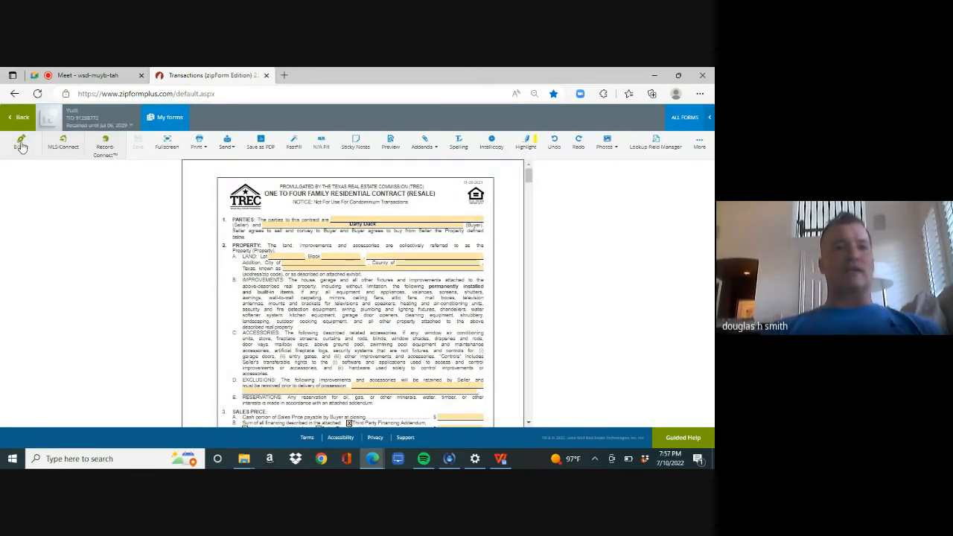
{"action": "left_click", "coordinate": [20, 143]}
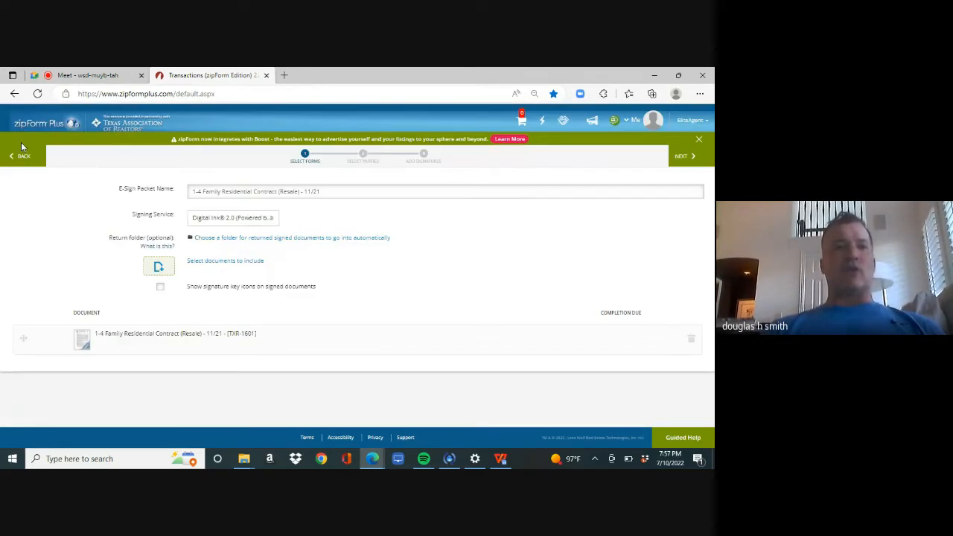
Step: Add the Buyer/Tenant Rep. Agreement, General Info. and Notice, Third Party Financing and Owners' Association addenda
{"action": "left_click", "coordinate": [252, 263]}
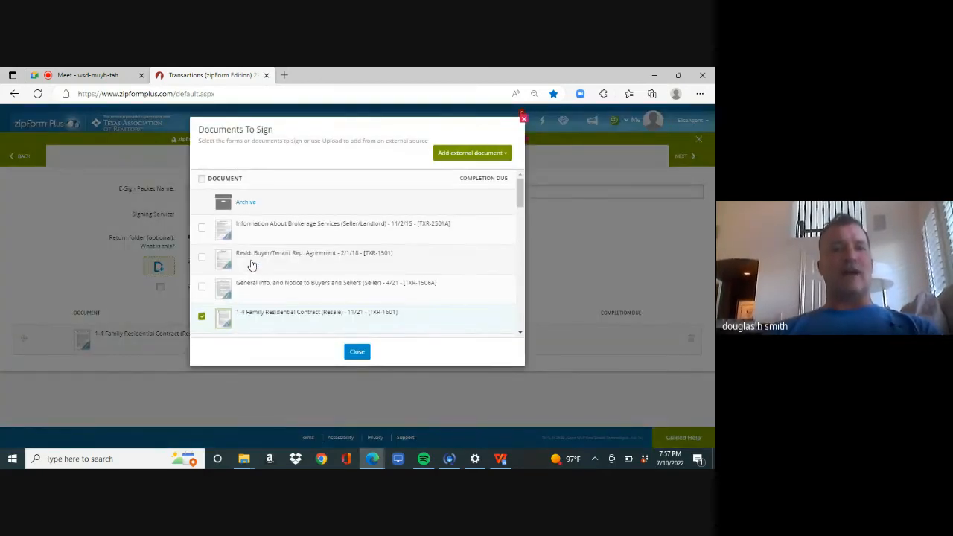
{"action": "left_click", "coordinate": [202, 258]}
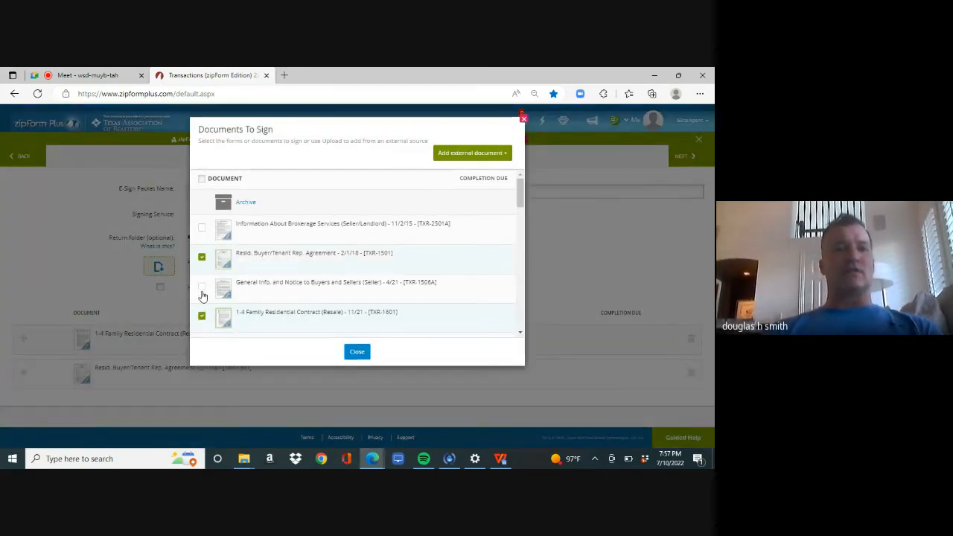
{"action": "left_click", "coordinate": [202, 287]}
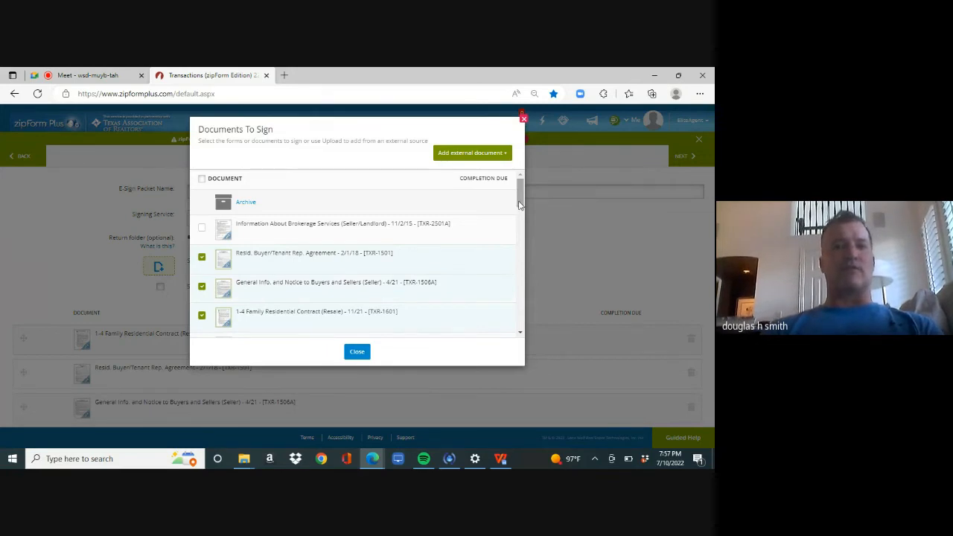
{"action": "left_click_drag", "start_coordinate": [520, 204], "coordinate": [520, 228]}
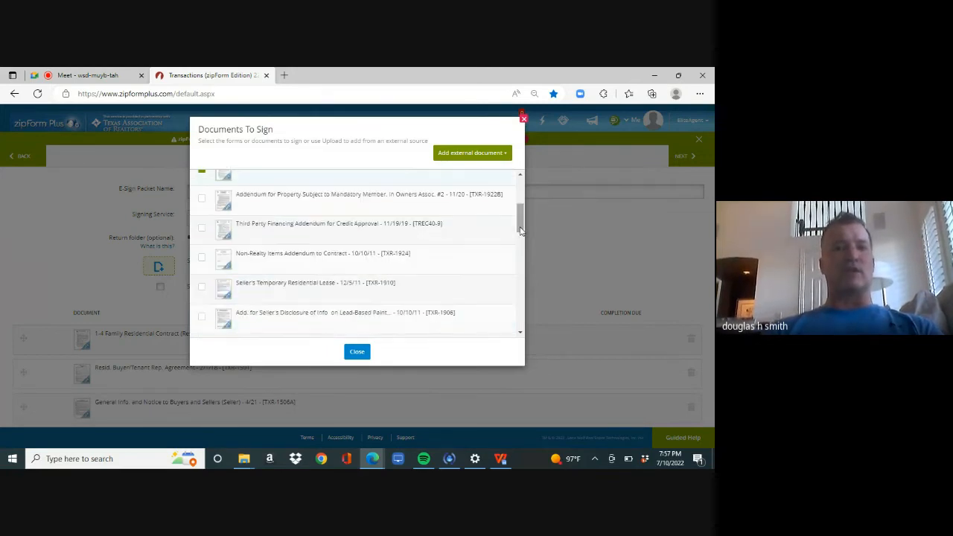
{"action": "left_click", "coordinate": [202, 228]}
{"action": "left_click", "coordinate": [202, 201]}
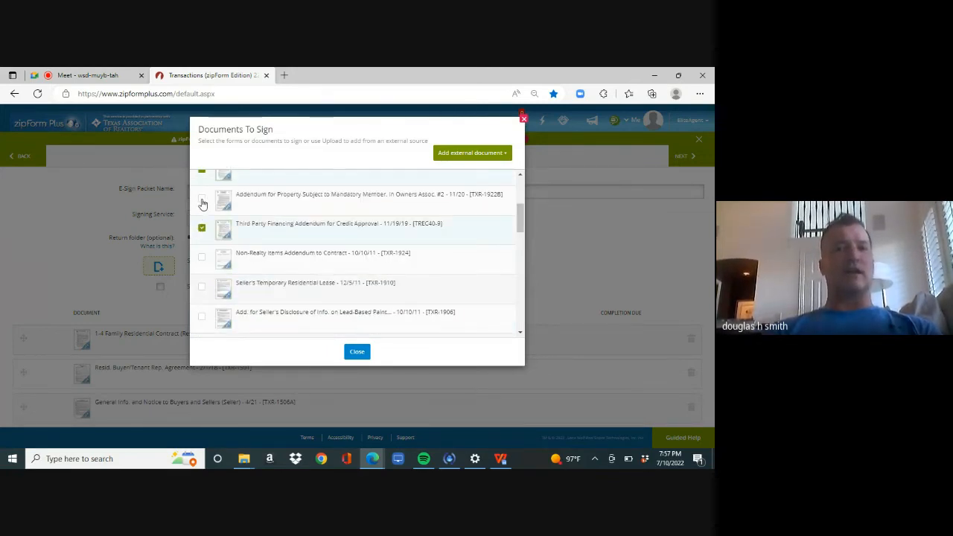
{"action": "left_click", "coordinate": [357, 352]}
{"action": "scroll", "coordinate": [713, 242], "scroll_direction": "down", "scroll_amount": 2}
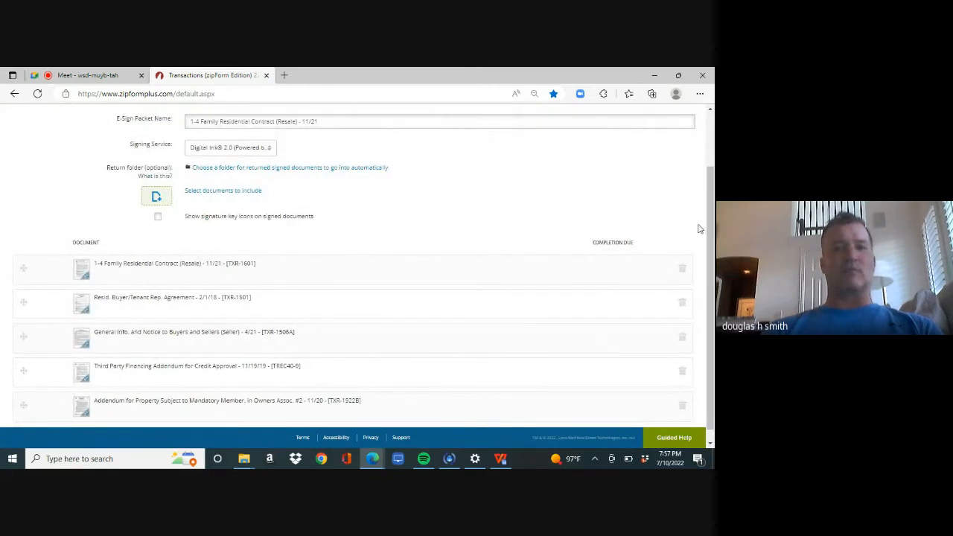
{"action": "scroll", "coordinate": [698, 230], "scroll_direction": "up", "scroll_amount": 2}
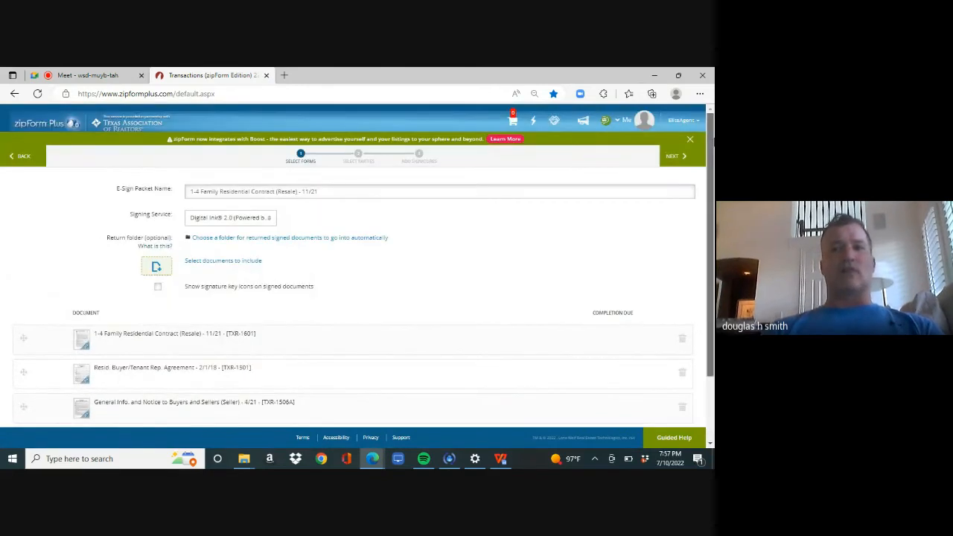
Step: Move on to party selection, add Buyer One as a signer, and enter Buyer Two's name and e-mail
{"action": "left_click", "coordinate": [679, 157]}
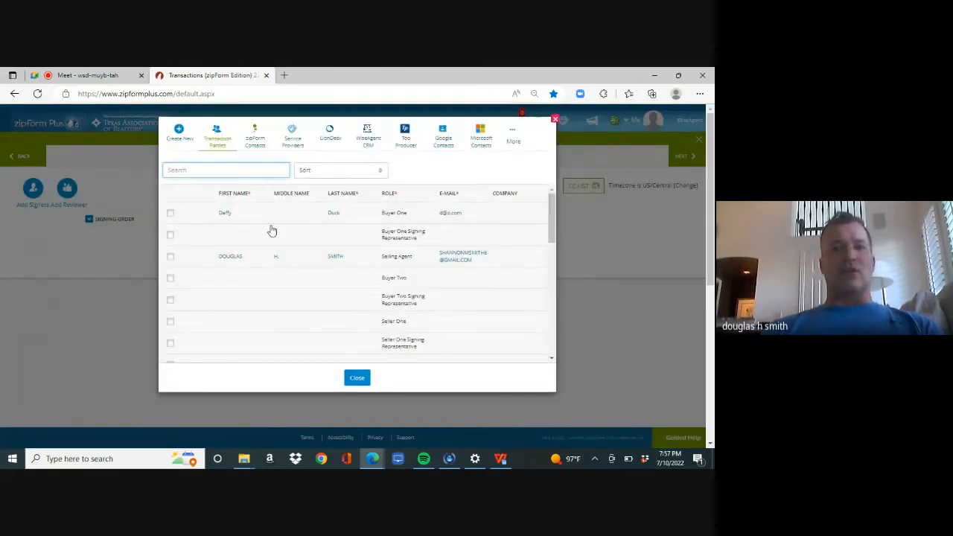
{"action": "left_click", "coordinate": [171, 215]}
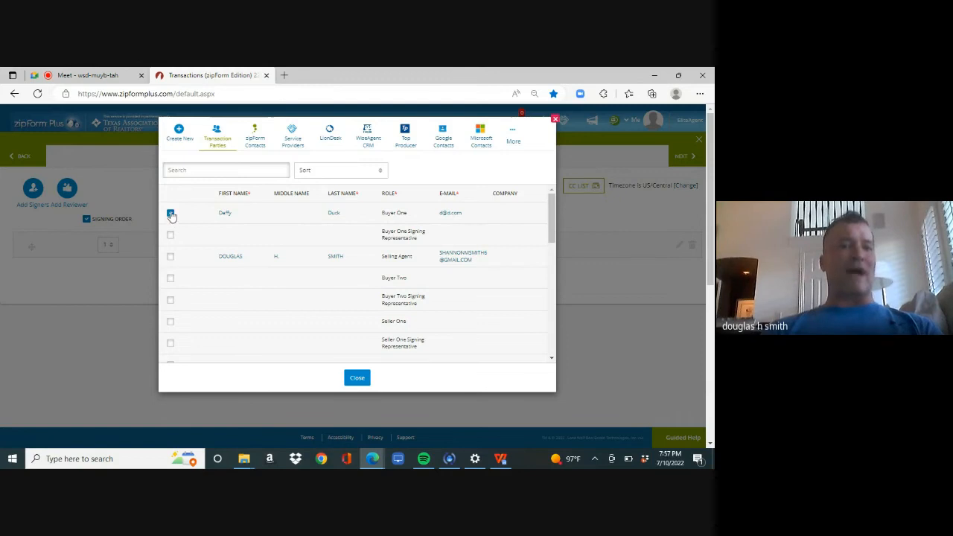
{"action": "left_click", "coordinate": [170, 280]}
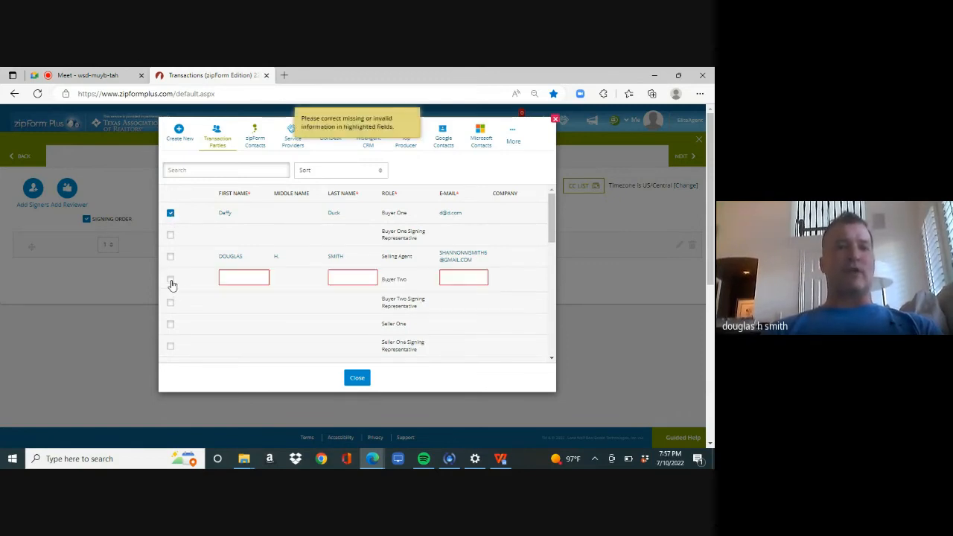
{"action": "type", "text": "Buy"}
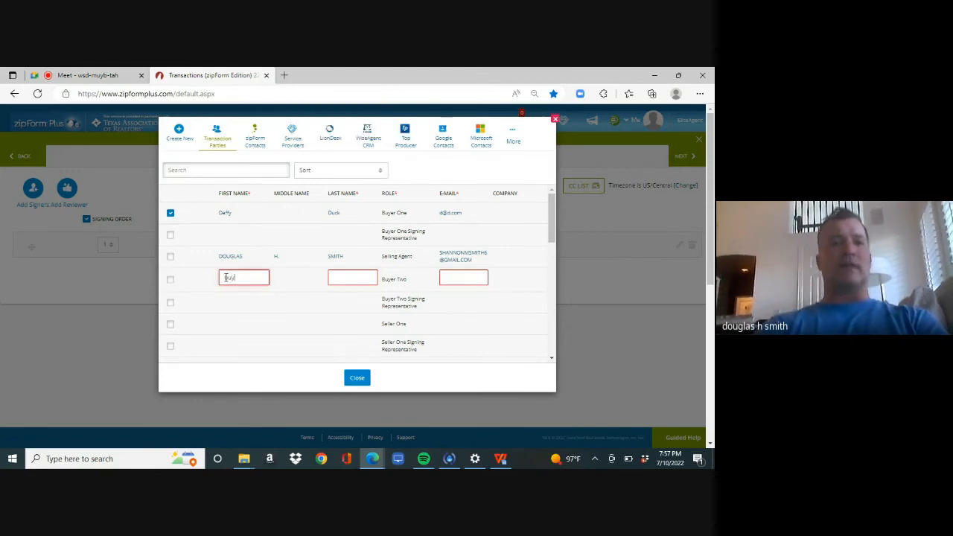
{"action": "type", "text": "er"}
{"action": "key", "text": "Tab"}
{"action": "type", "text": "other"}
{"action": "key", "text": "Tab"}
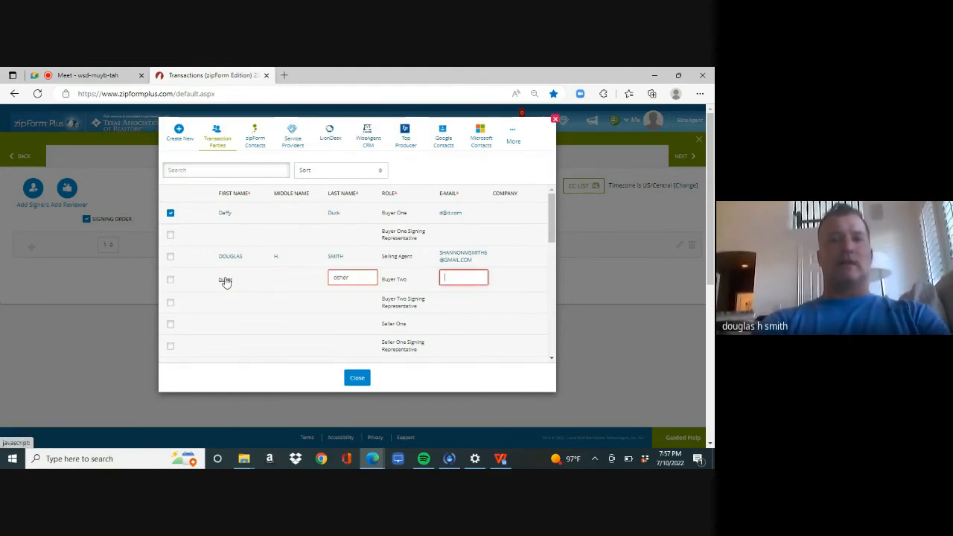
{"action": "type", "text": "dd@dd.com"}
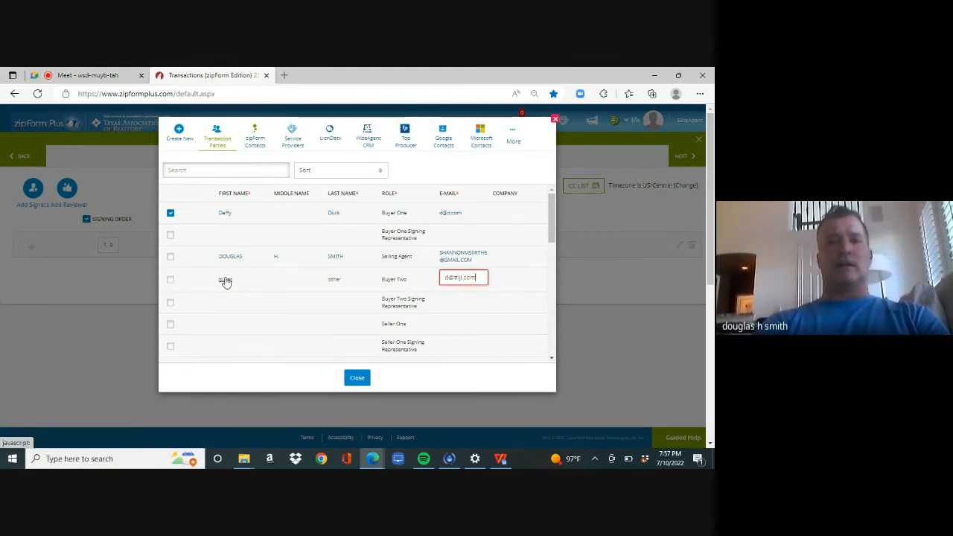
Step: Correct Buyer Two's e-mail, retry adding Buyer Two, and close the Transaction Parties list
{"action": "left_click", "coordinate": [171, 281]}
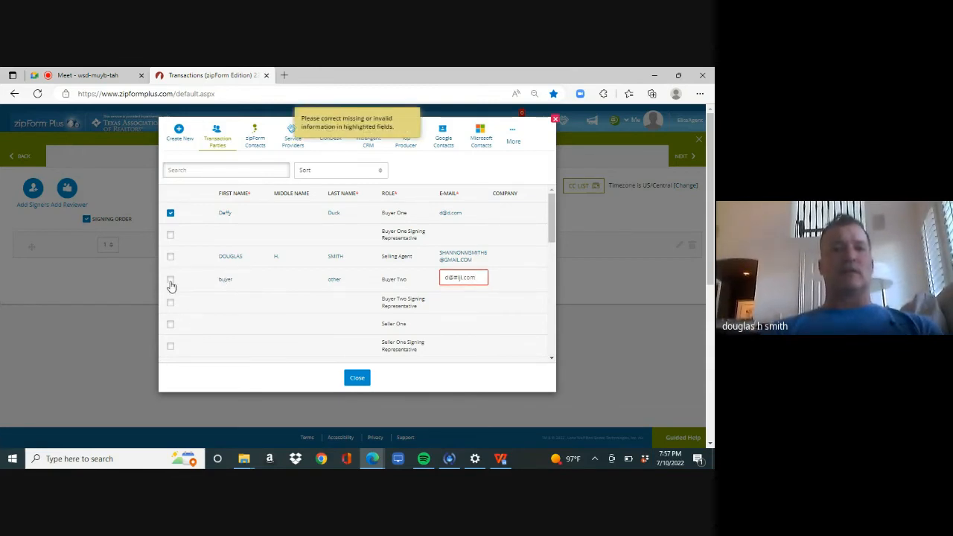
{"action": "left_click", "coordinate": [481, 278]}
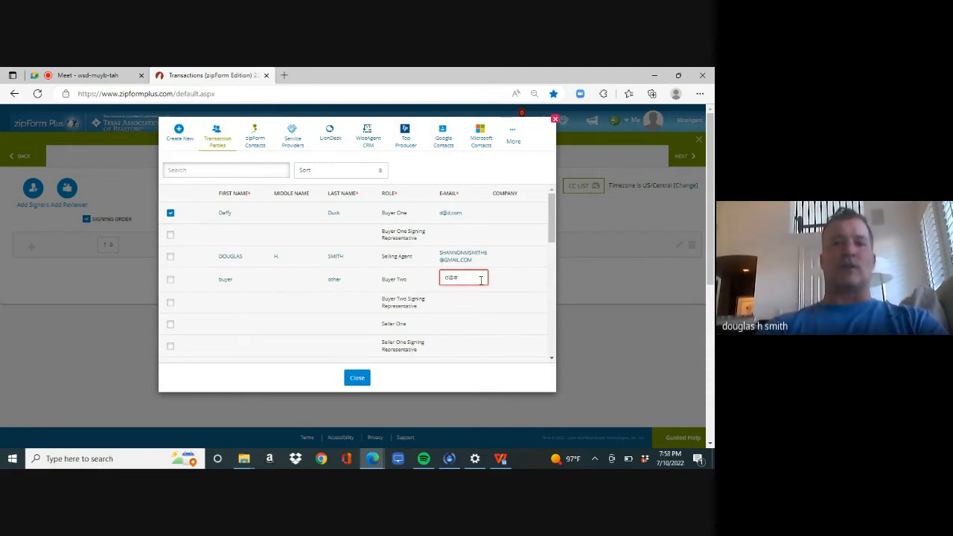
{"action": "type", "text": "d"}
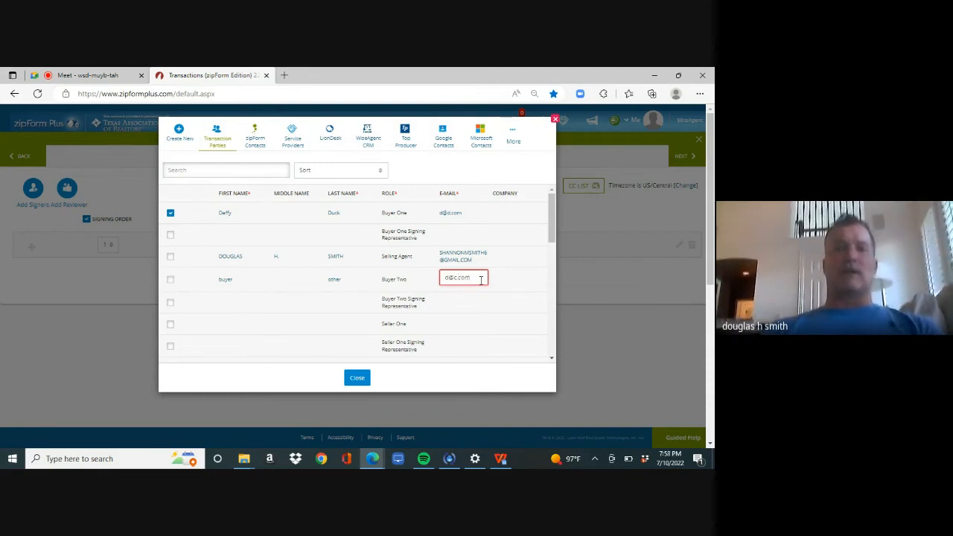
{"action": "left_click", "coordinate": [171, 280]}
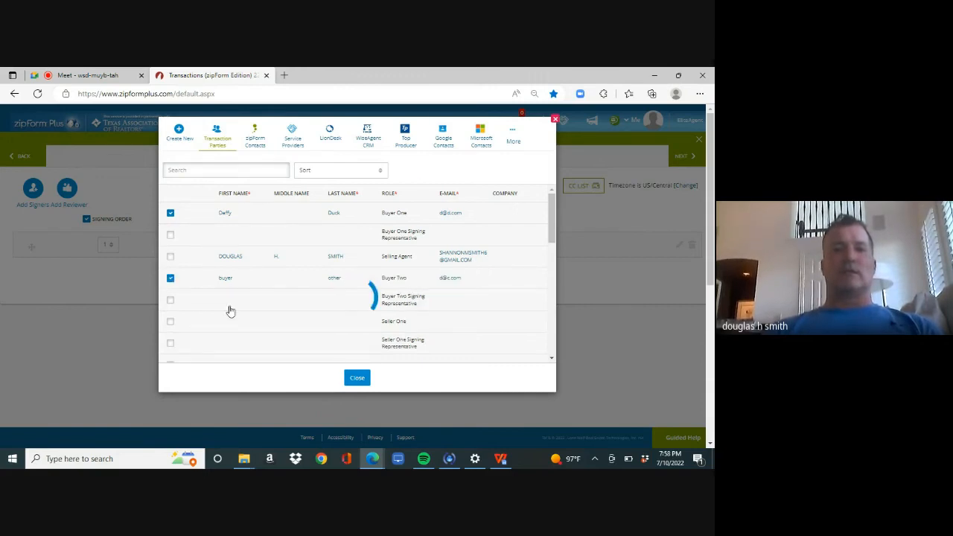
{"action": "left_click", "coordinate": [356, 375]}
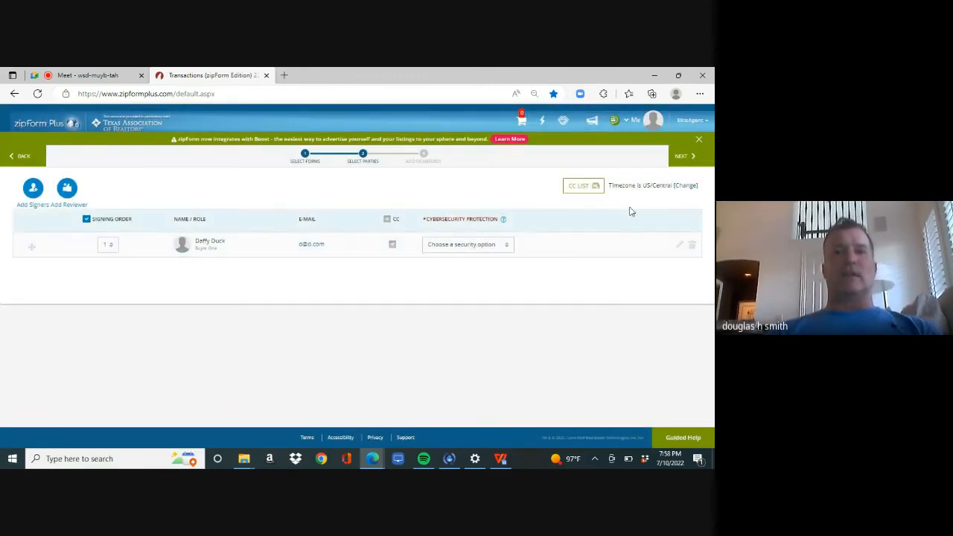
Step: Continue through Authentisign's Design step and send the signing invitations for the contract packet
{"action": "left_click", "coordinate": [685, 162]}
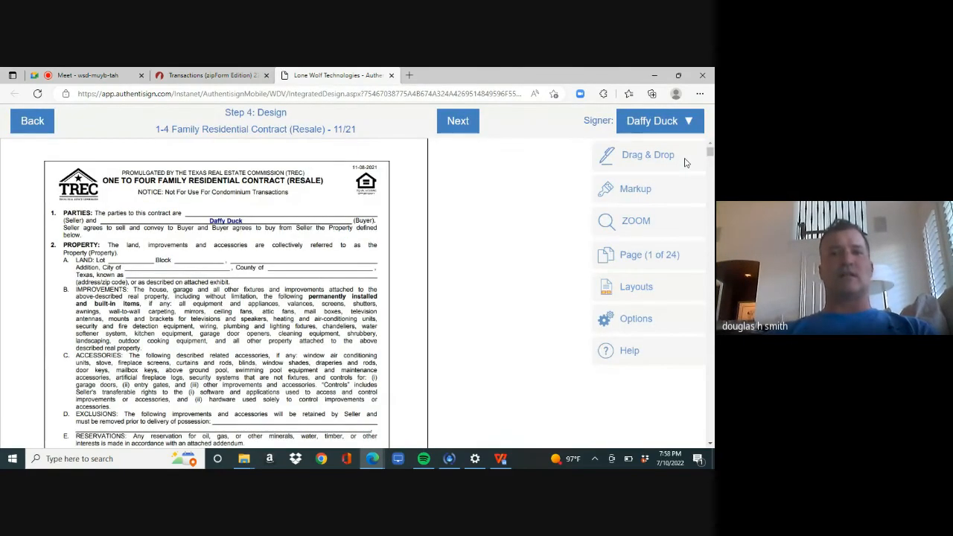
{"action": "left_click", "coordinate": [457, 122]}
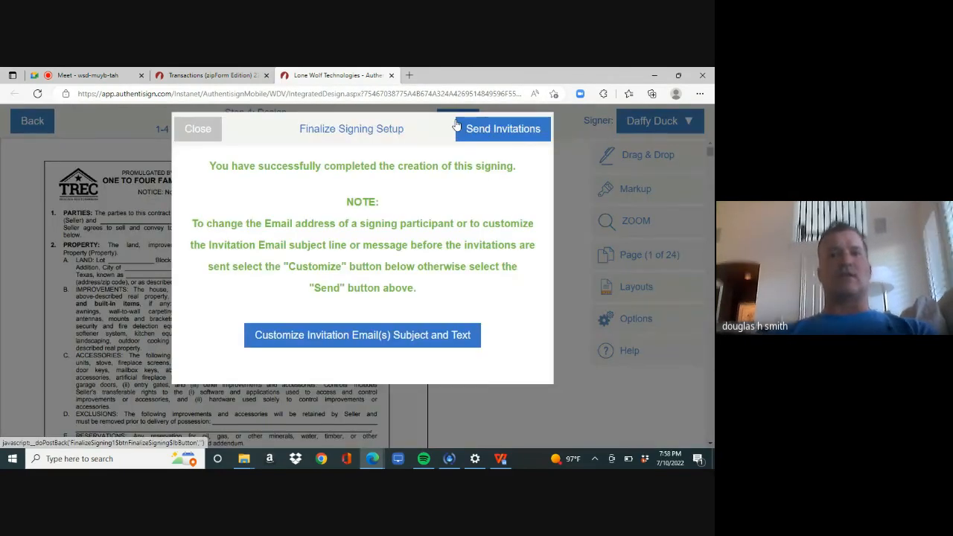
{"action": "left_click", "coordinate": [458, 126]}
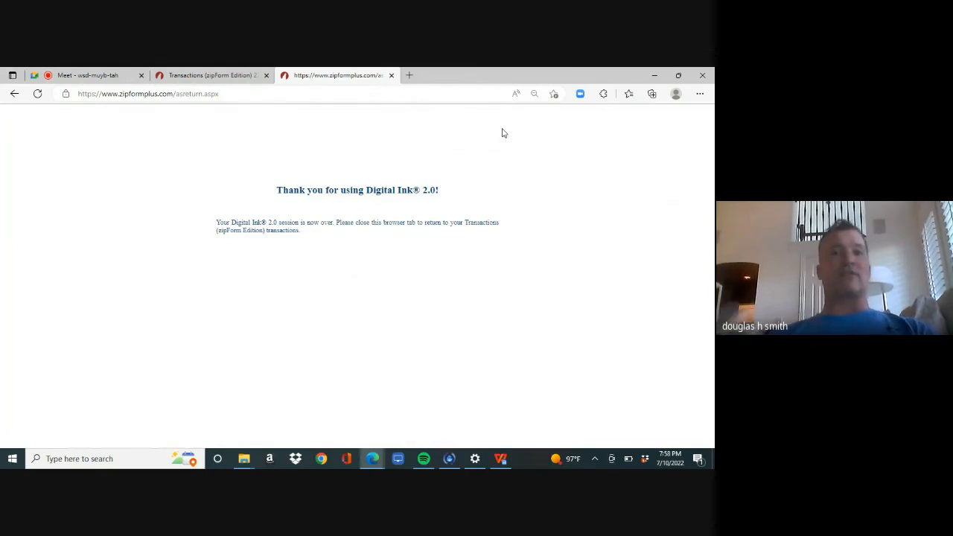
Step: Go back to the first active transaction's documents list, then return to the Google Meet call
{"action": "left_click", "coordinate": [228, 84]}
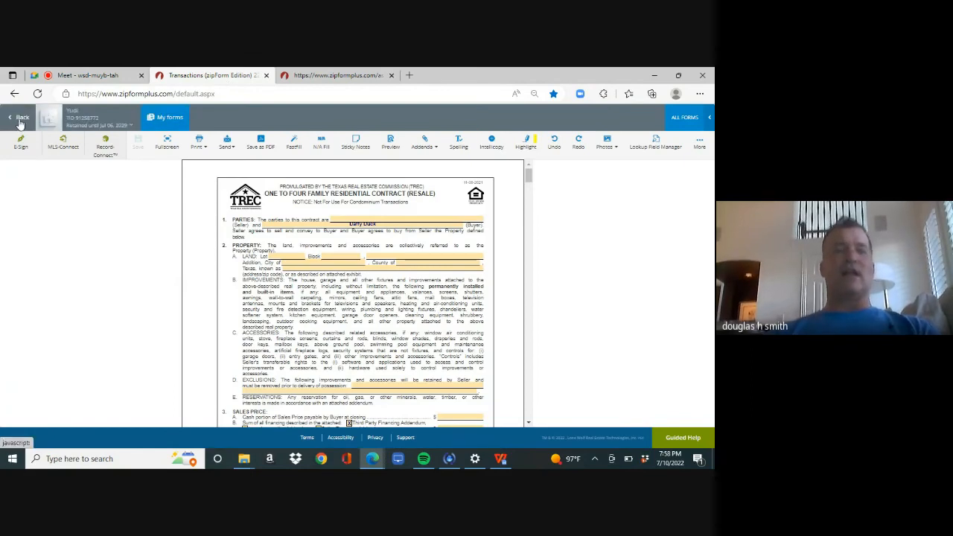
{"action": "left_click", "coordinate": [20, 119]}
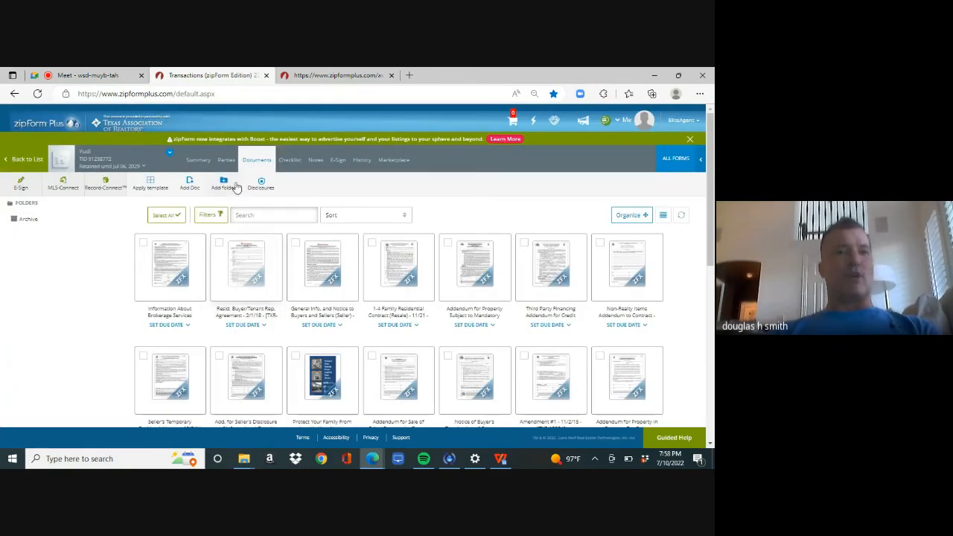
{"action": "left_click", "coordinate": [30, 159]}
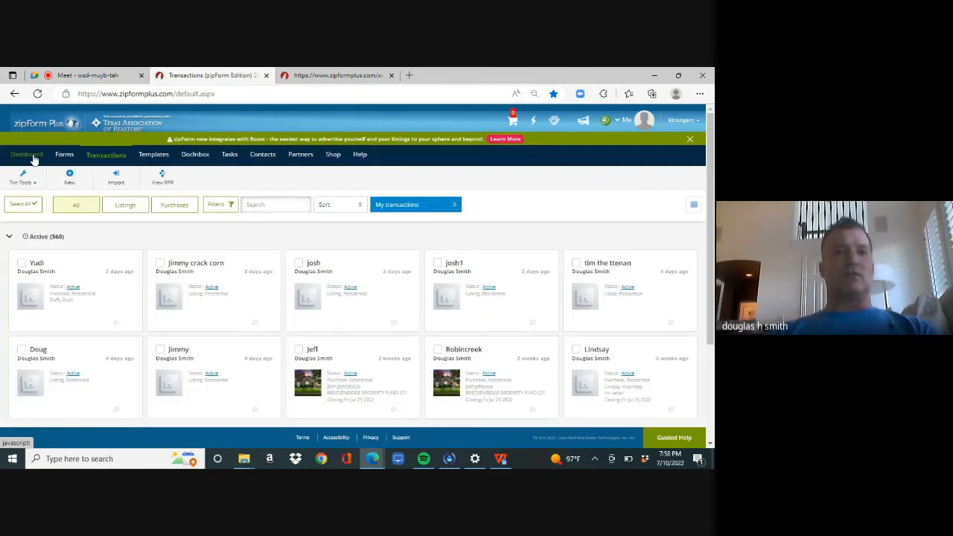
{"action": "left_click", "coordinate": [110, 290]}
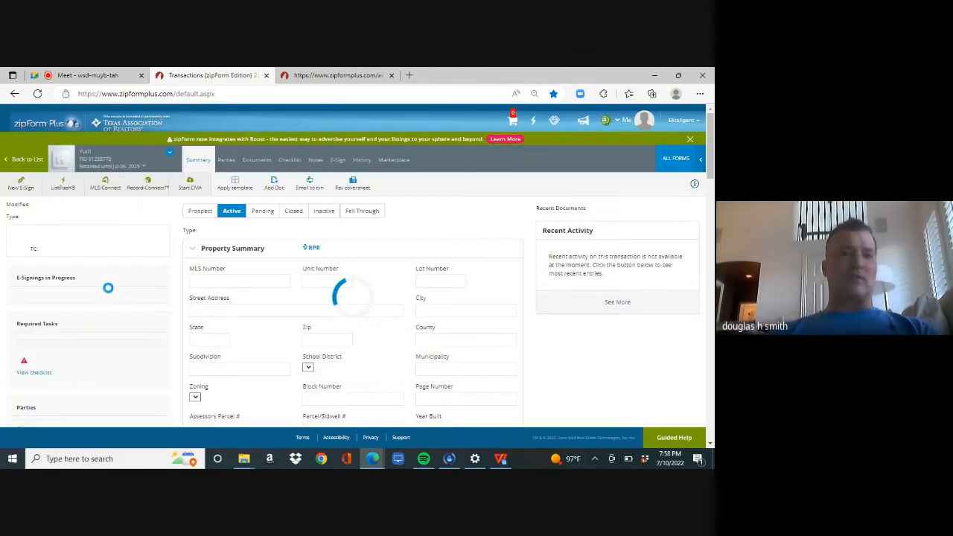
{"action": "left_click", "coordinate": [258, 161]}
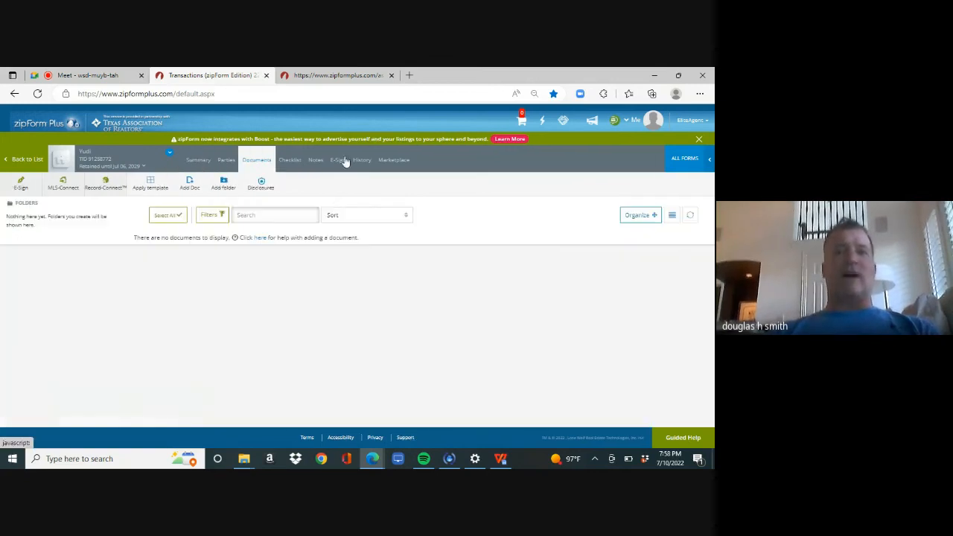
{"action": "scroll", "coordinate": [698, 362], "scroll_direction": "down", "scroll_amount": 5}
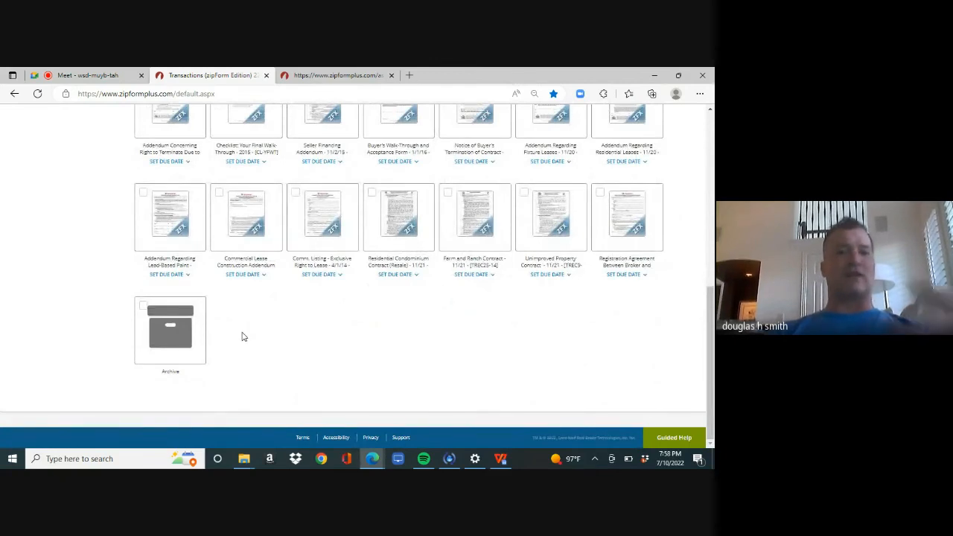
{"action": "left_click", "coordinate": [93, 78]}
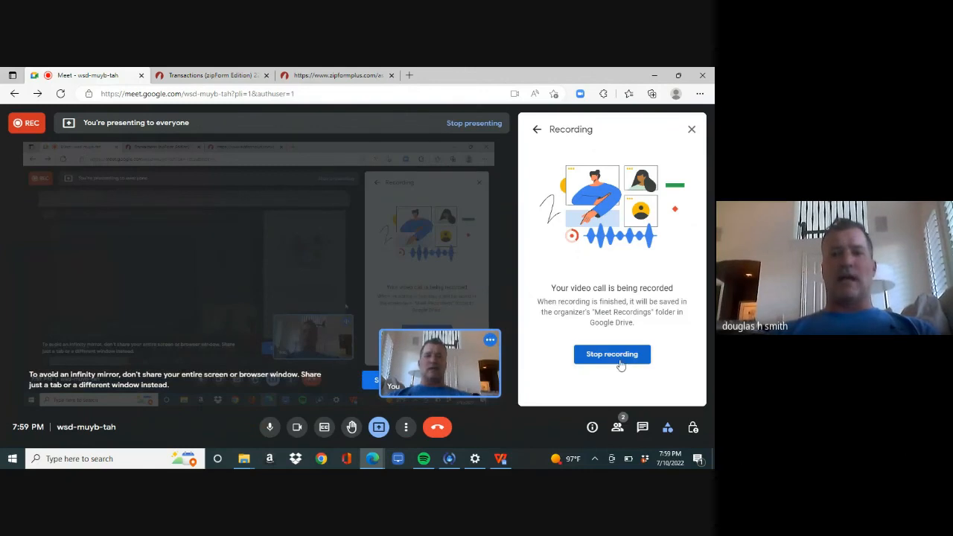